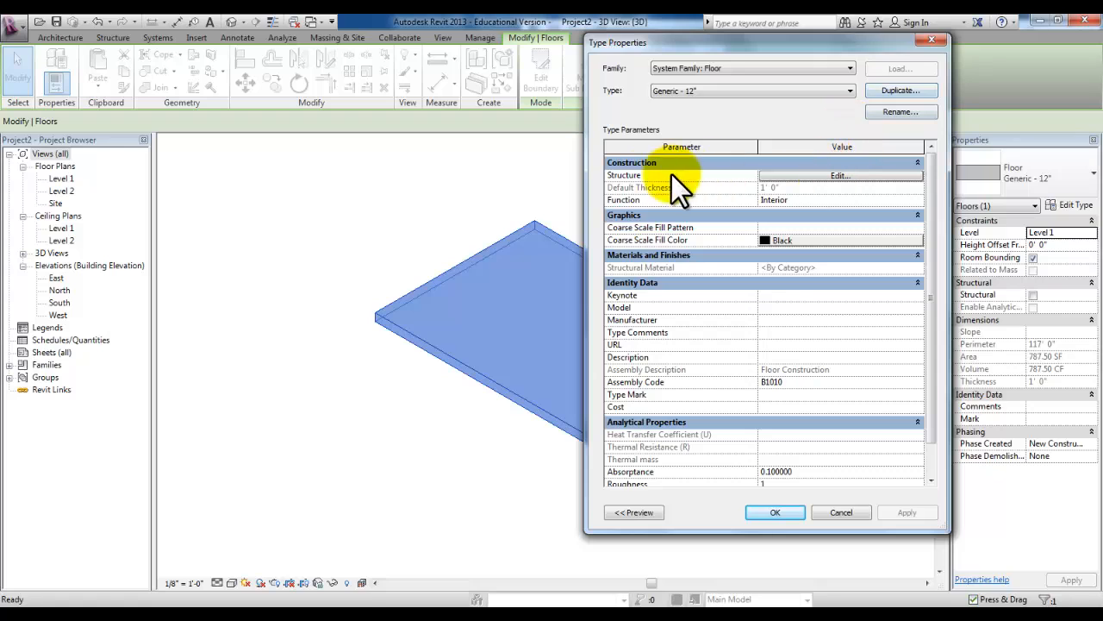
# Insert a new layer in the Generic - 12" floor's structure and set its function to Finish 1 [4]
pyautogui.click(828, 176)
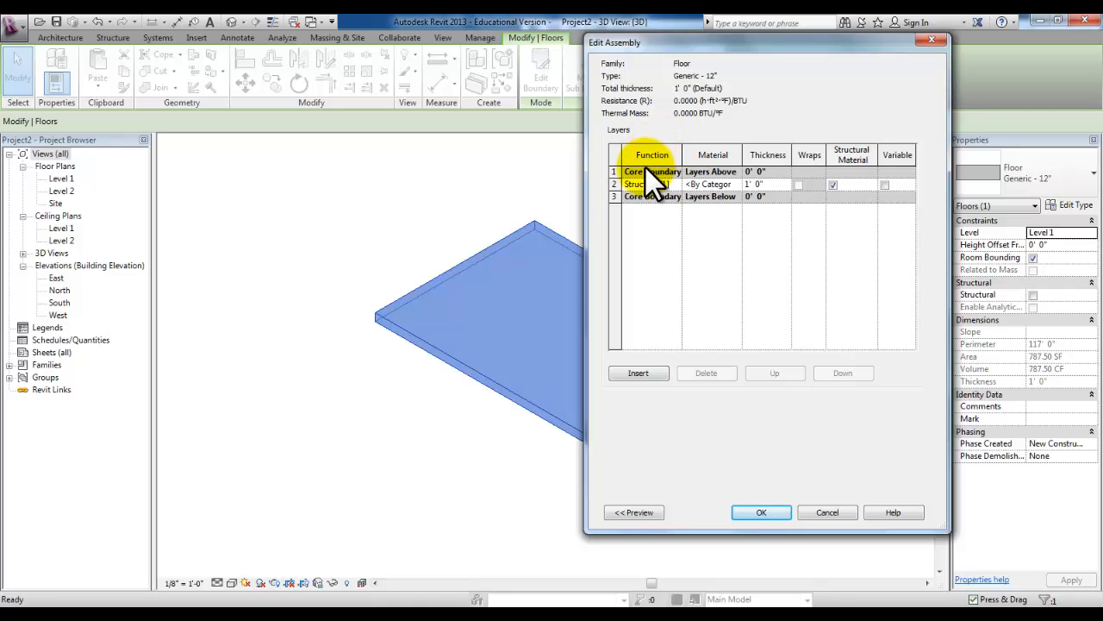
pyautogui.click(642, 372)
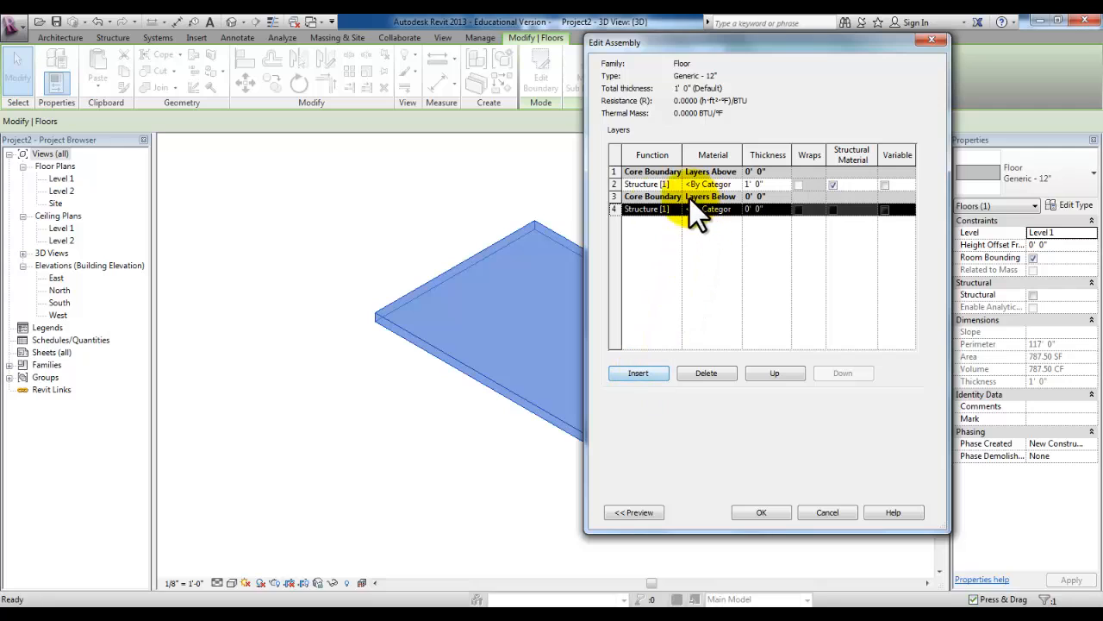
pyautogui.click(674, 210)
pyautogui.click(676, 210)
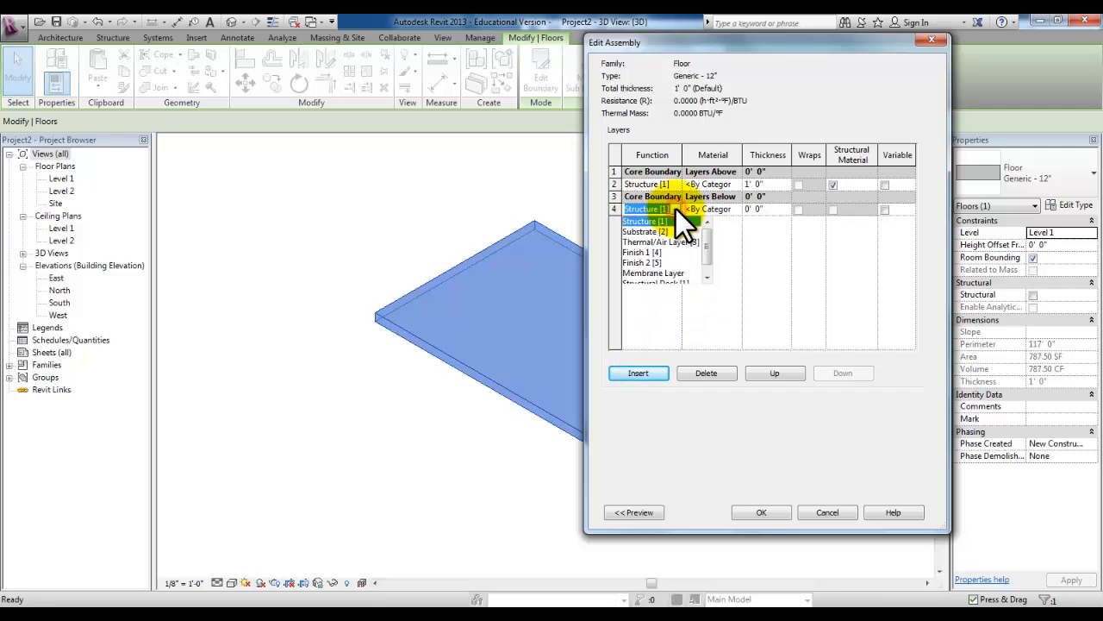
pyautogui.click(639, 253)
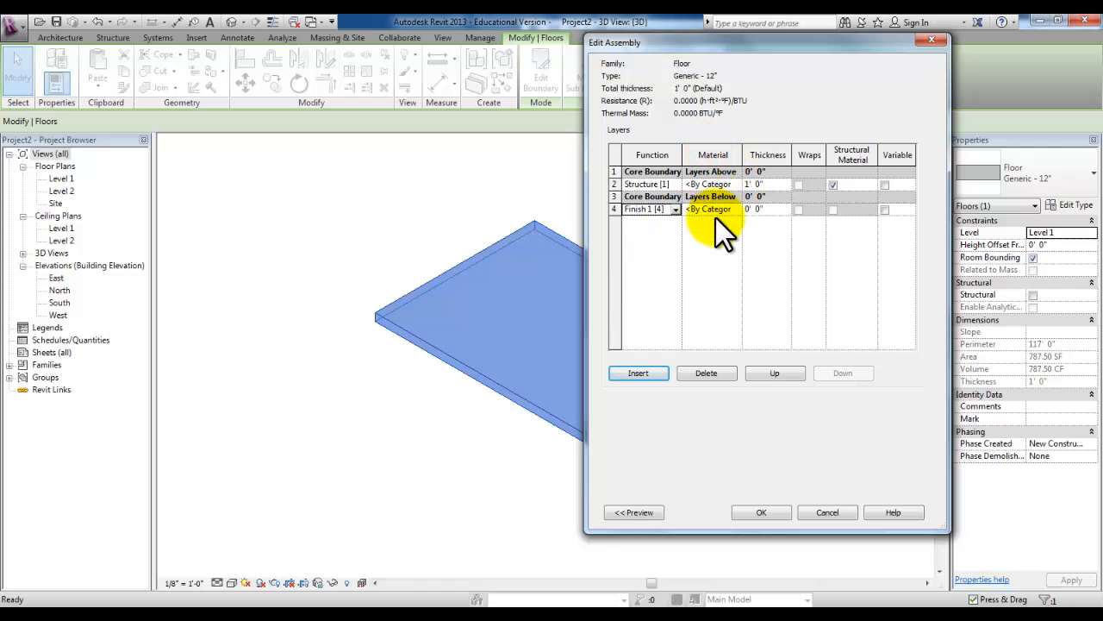
# Open the material choices for the Finish 1 [4] layer, searching them for "carpet" and clearing the search
pyautogui.click(736, 209)
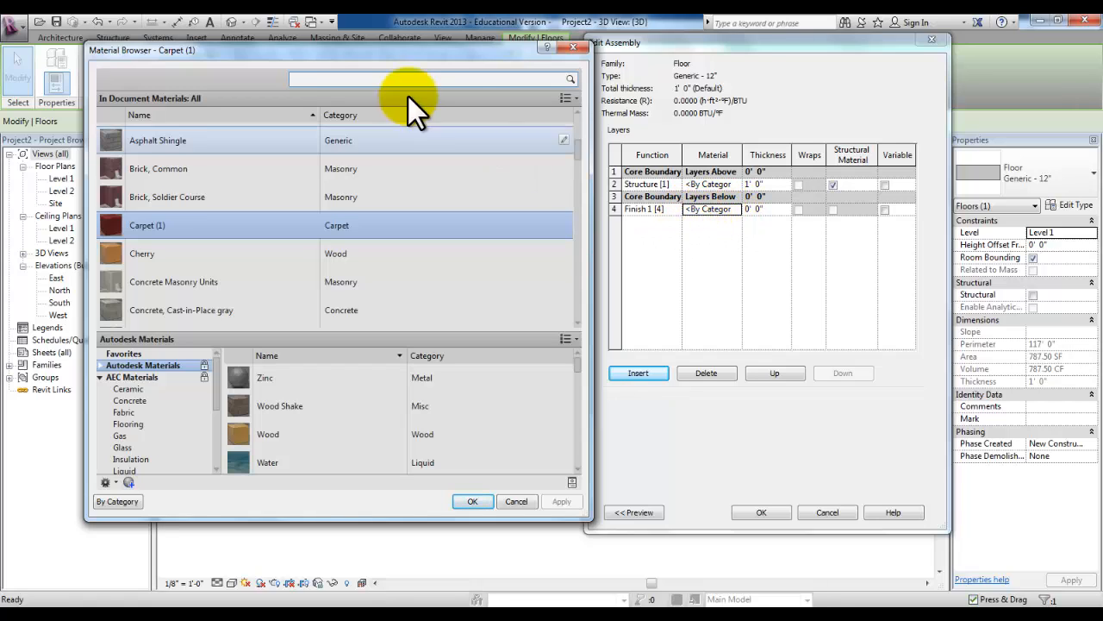
pyautogui.moveTo(345, 52); pyautogui.dragTo(355, 56)
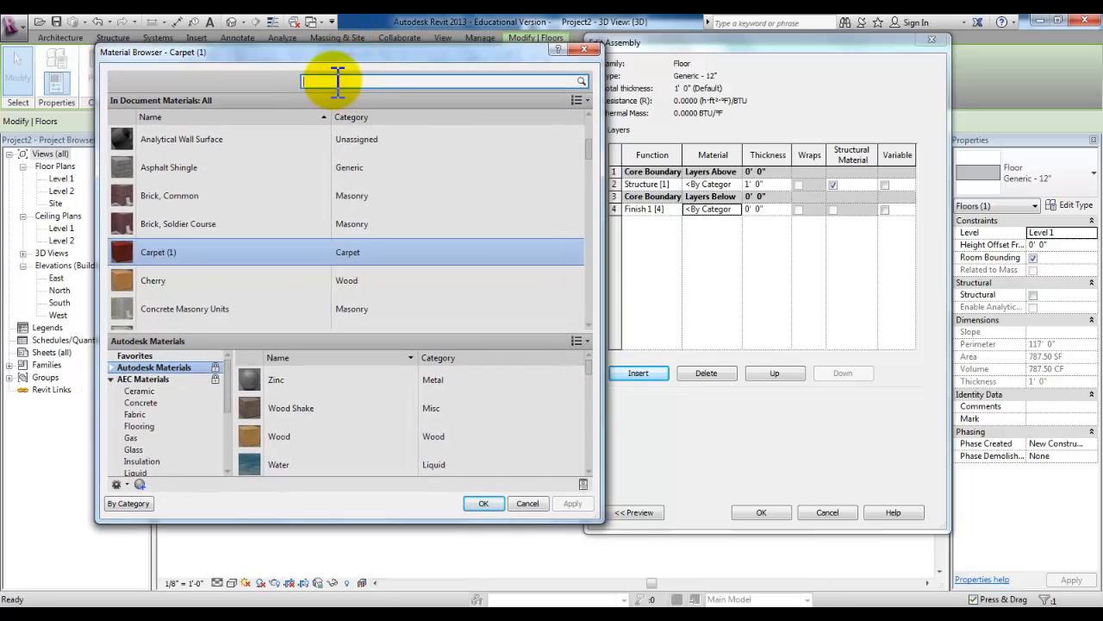
pyautogui.write('carp')
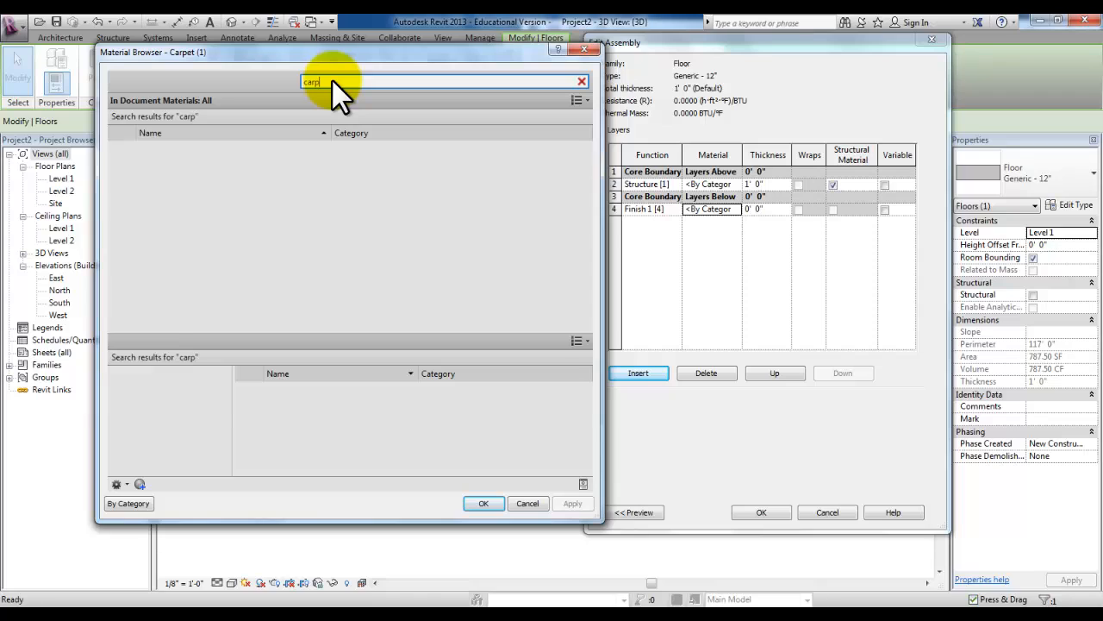
pyautogui.write('et')
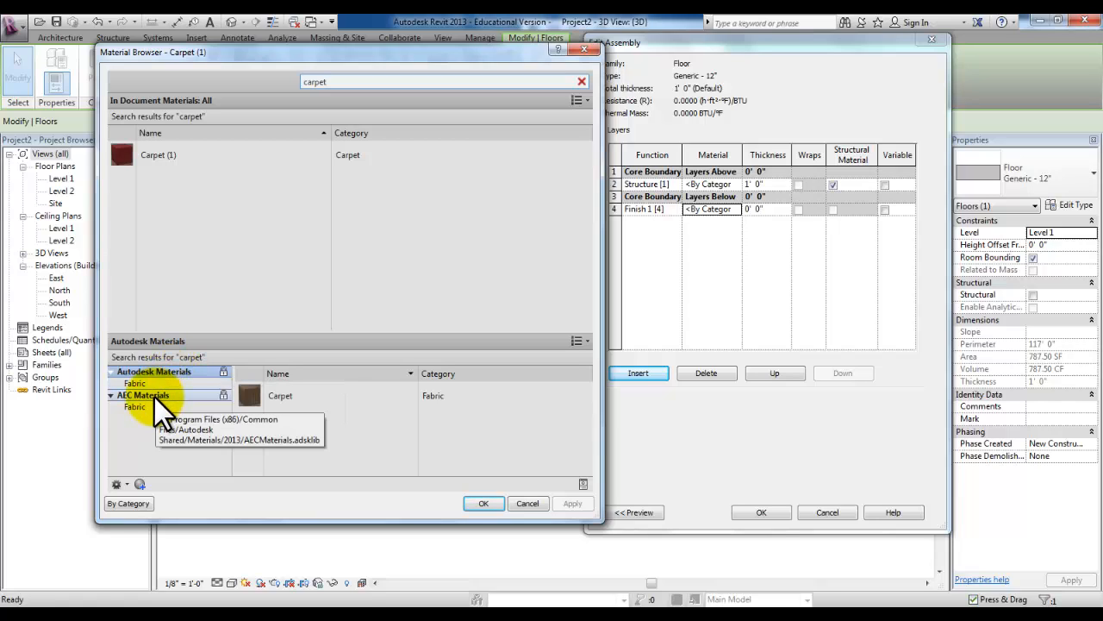
pyautogui.moveTo(342, 82); pyautogui.dragTo(294, 82)
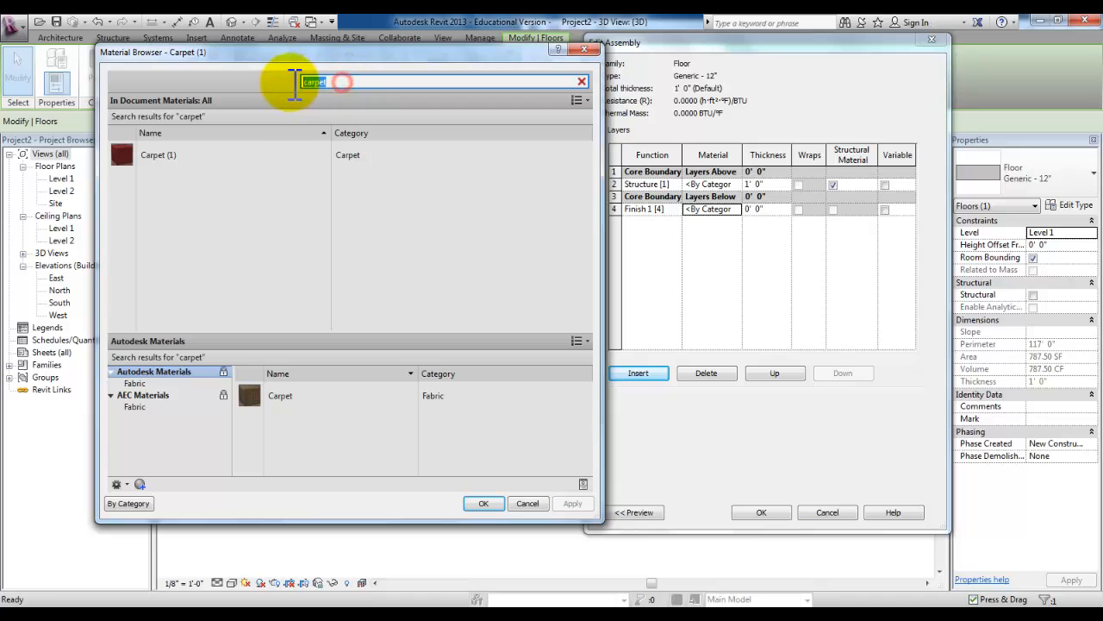
pyautogui.press('BackSpace')
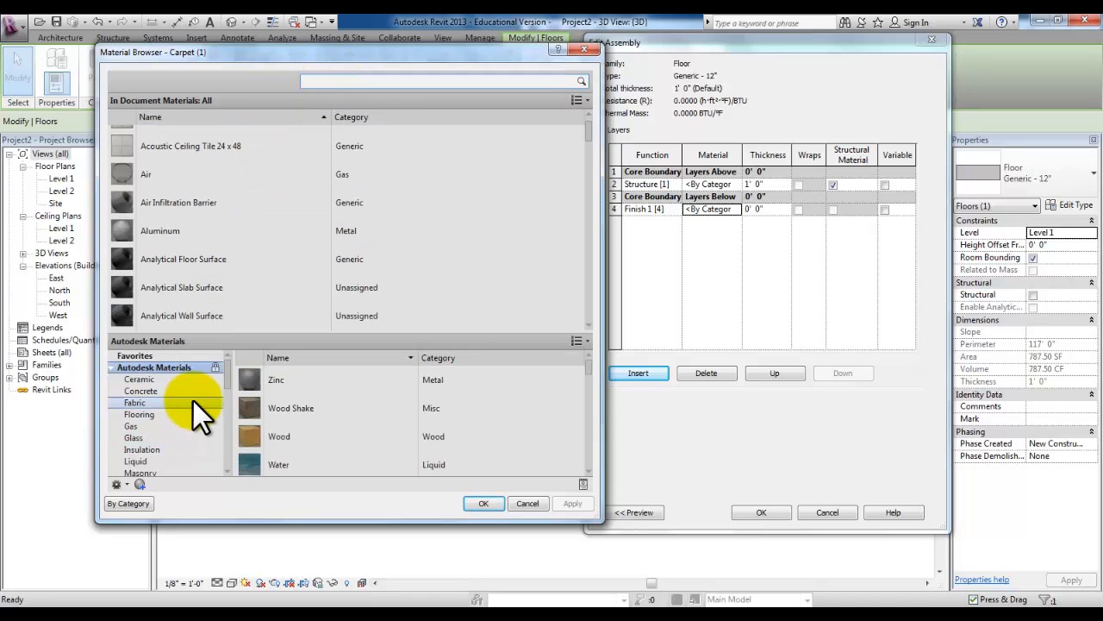
# Browse the Favorites, AEC Materials and Autodesk Materials libraries
pyautogui.click(111, 367)
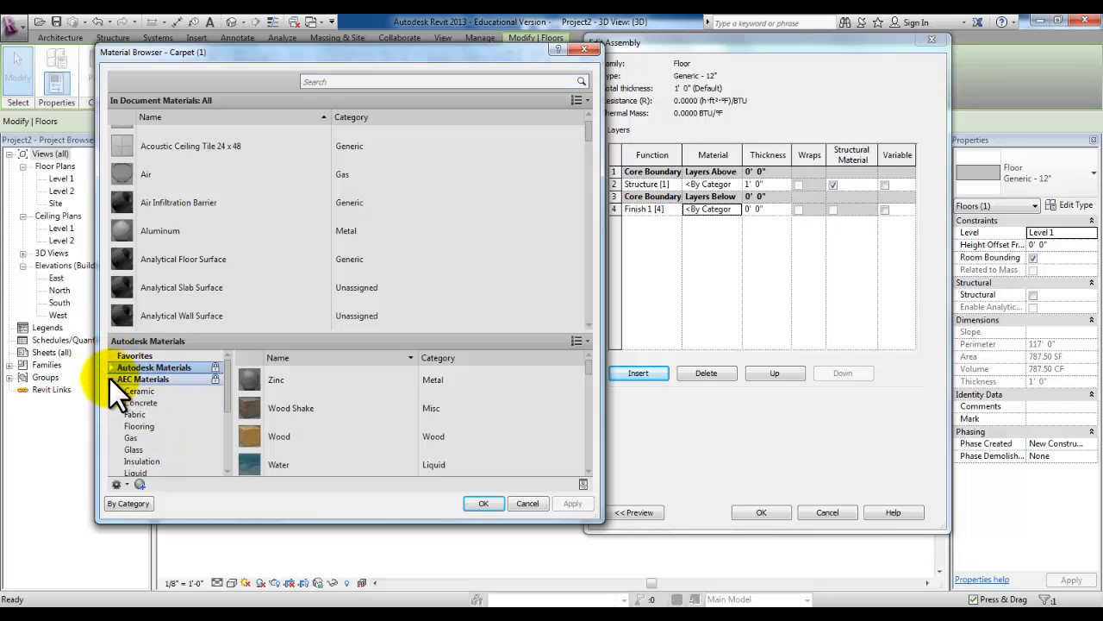
pyautogui.click(112, 380)
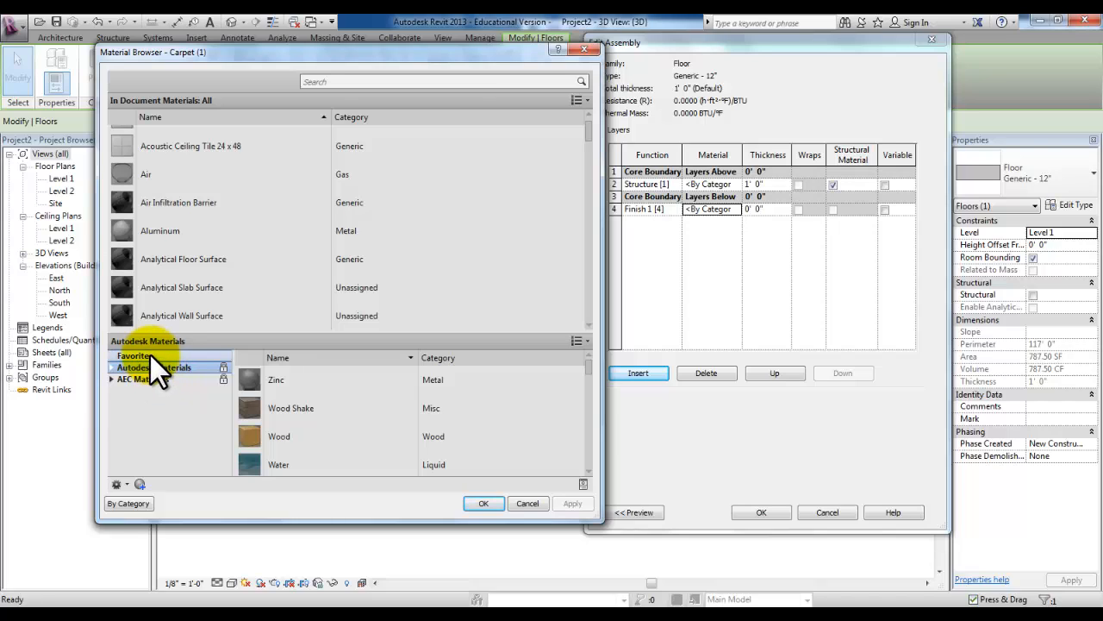
pyautogui.click(146, 354)
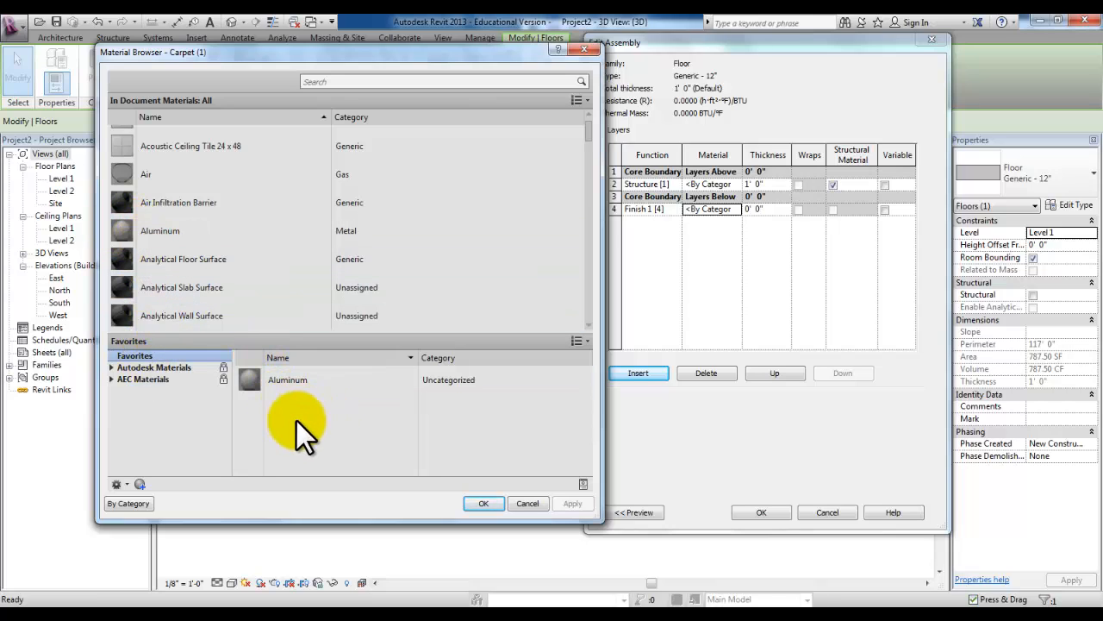
pyautogui.click(112, 379)
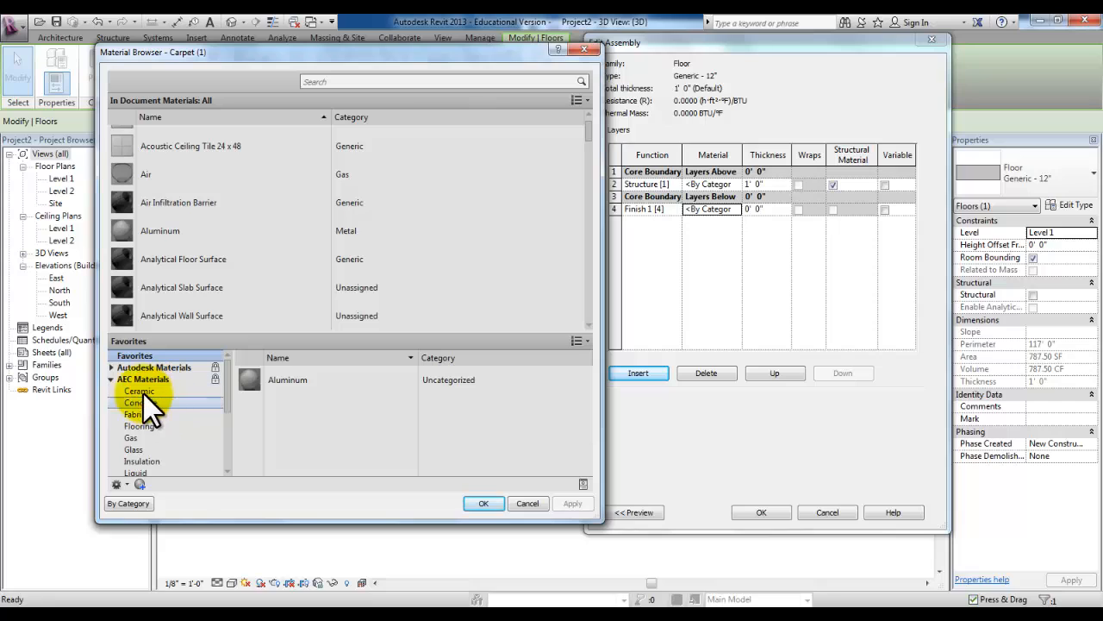
pyautogui.click(110, 367)
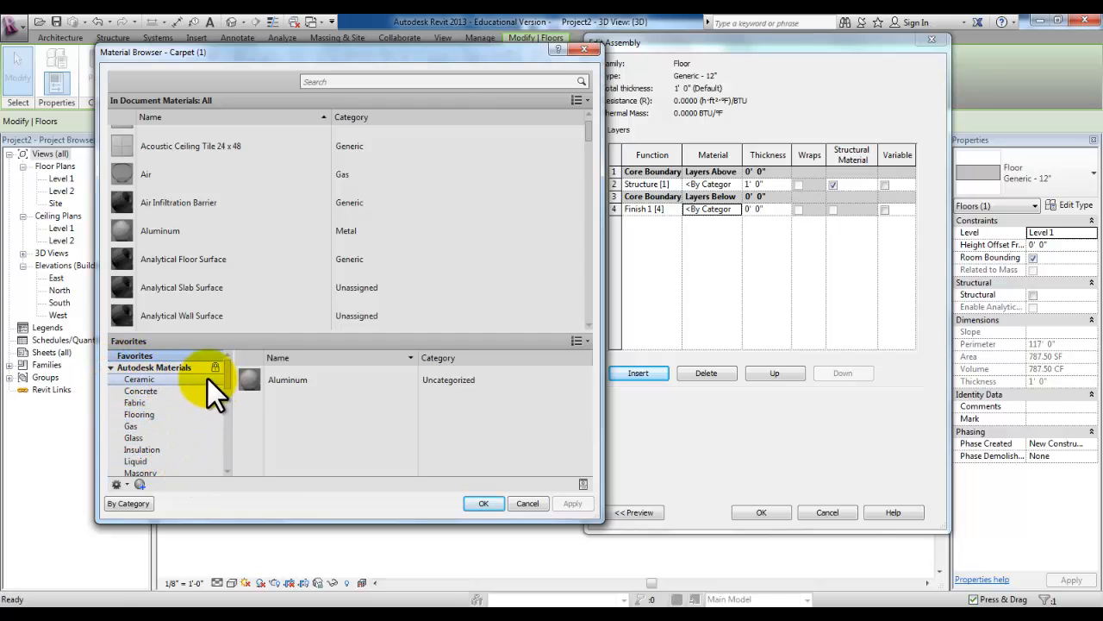
# Add the Fabric material from the Fabric category of Autodesk Materials to the document materials
pyautogui.click(144, 402)
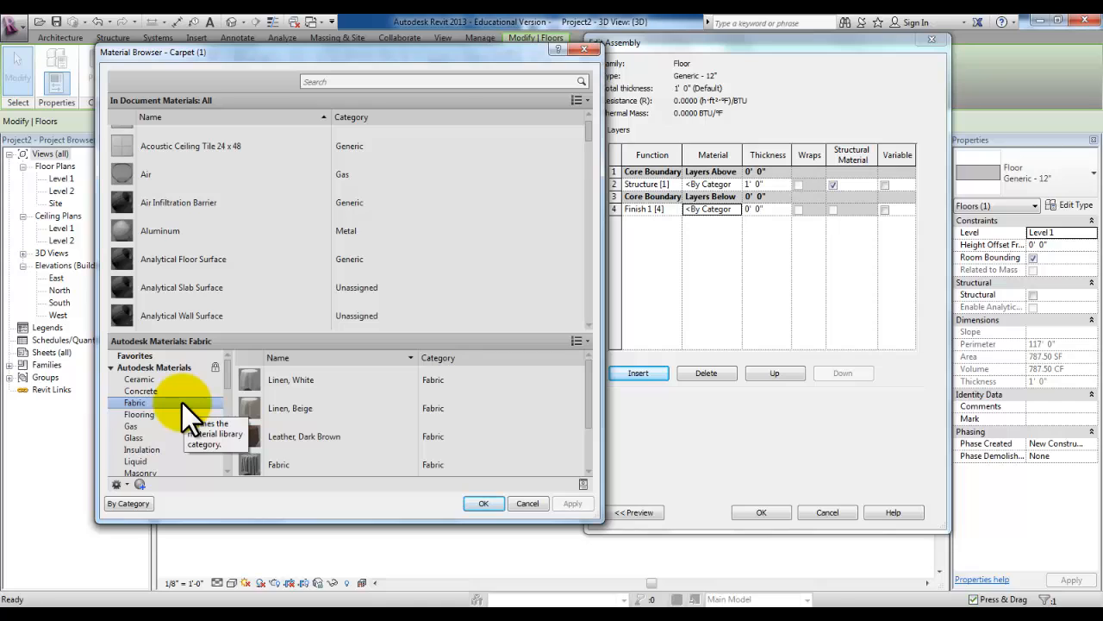
pyautogui.moveTo(589, 376); pyautogui.dragTo(579, 410)
pyautogui.moveTo(227, 379); pyautogui.dragTo(225, 388)
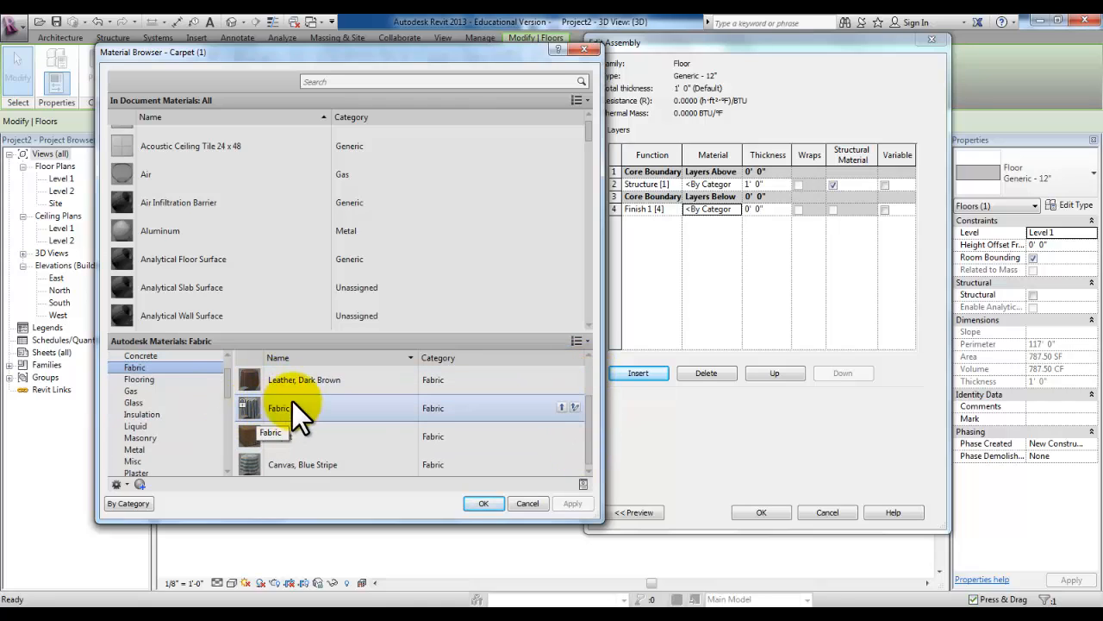
pyautogui.doubleClick(250, 409)
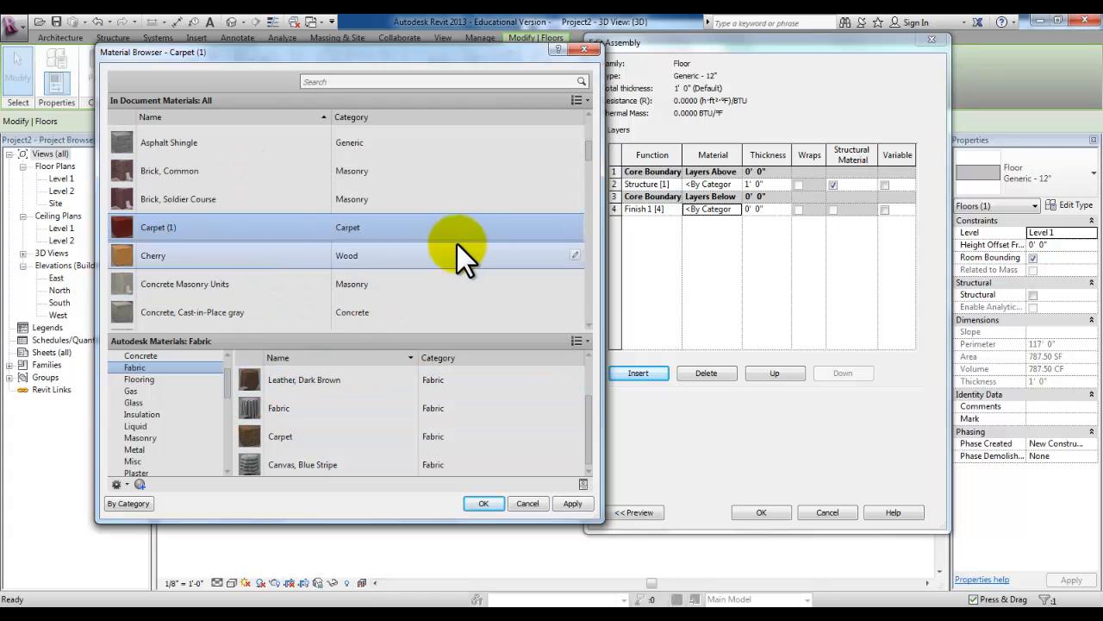
# Open the document's Fabric material in the Material Editor and place the editor beside the material list
pyautogui.moveTo(587, 154); pyautogui.dragTo(587, 227)
pyautogui.click(158, 267)
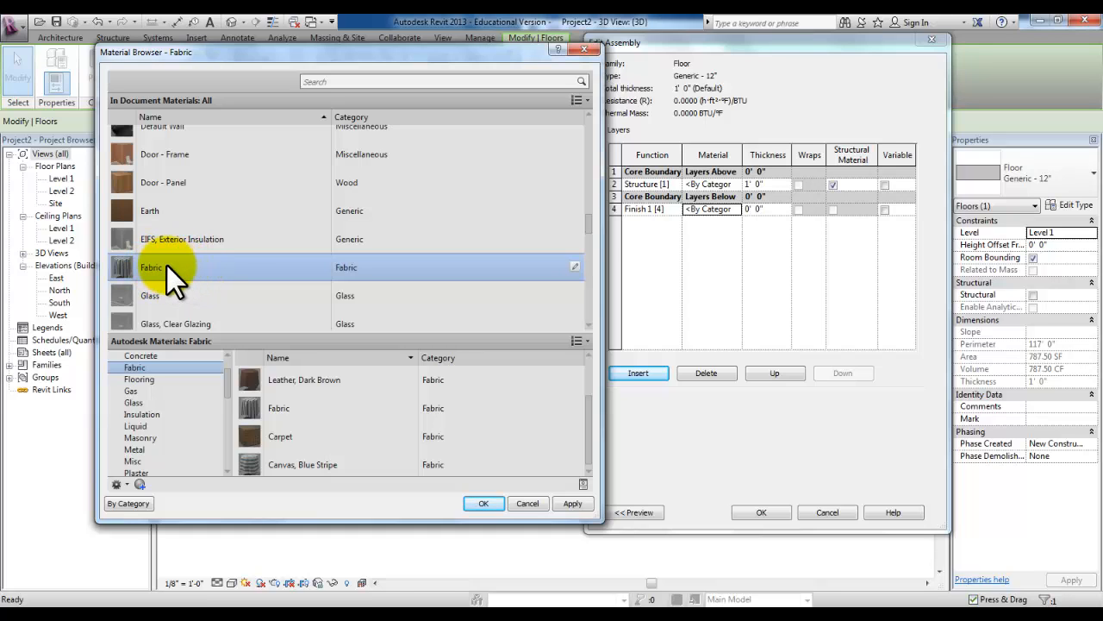
pyautogui.doubleClick(167, 265)
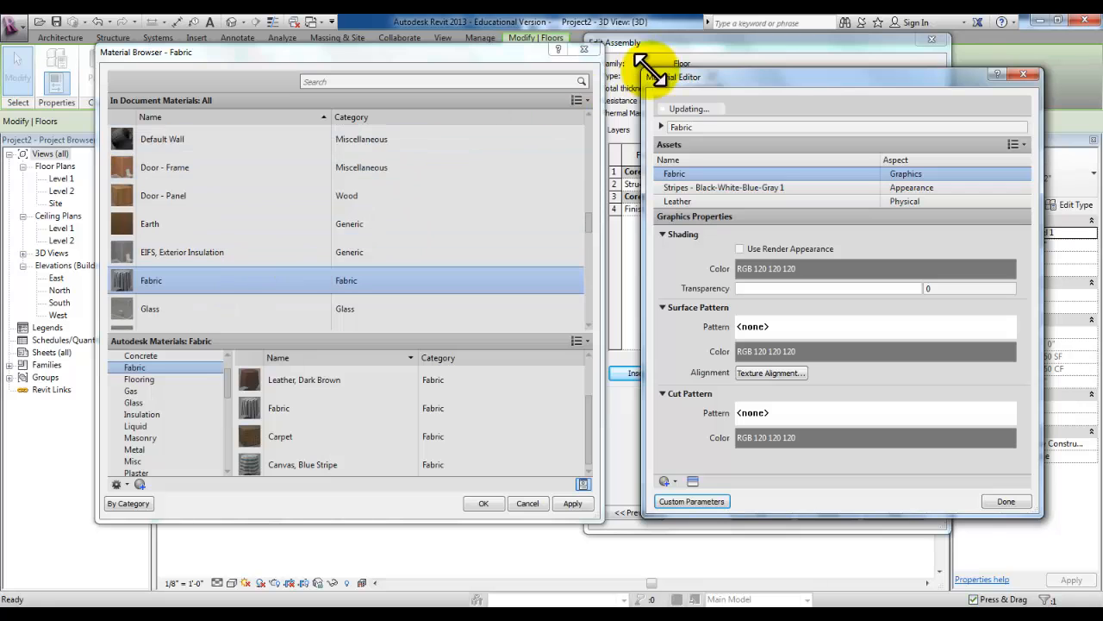
pyautogui.moveTo(767, 76); pyautogui.dragTo(544, 65)
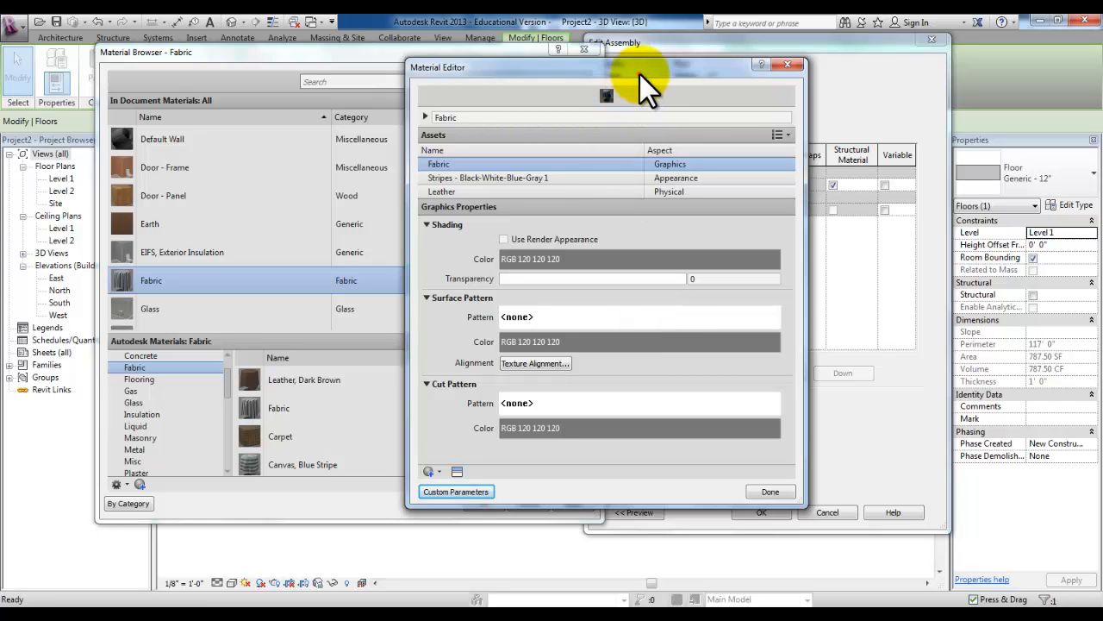
pyautogui.moveTo(639, 73); pyautogui.dragTo(709, 63)
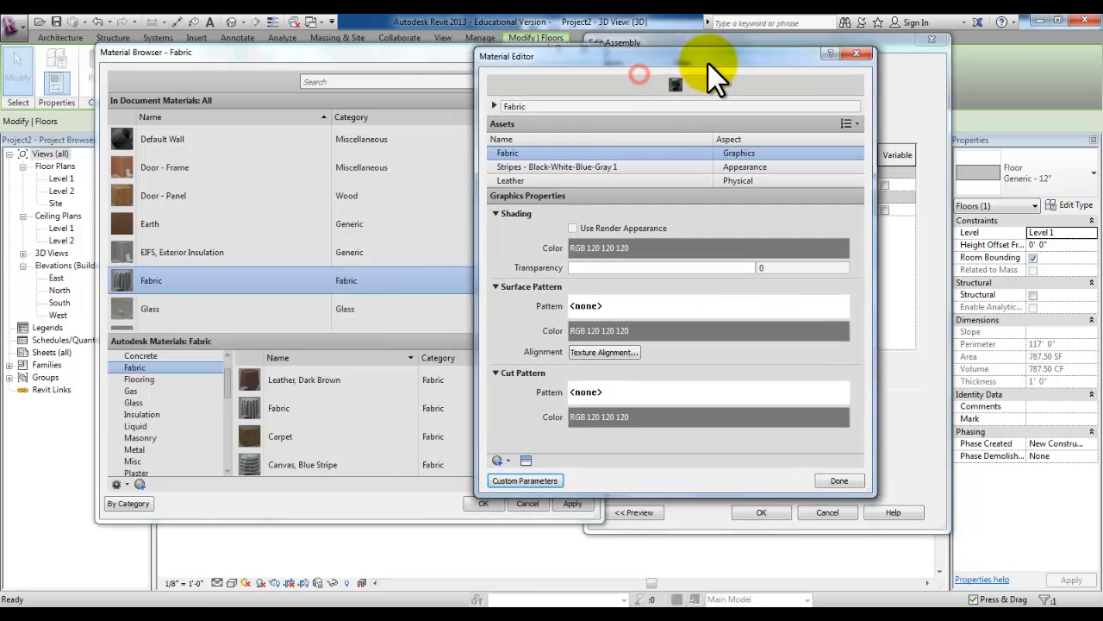
# Examine the Fabric material's graphics and appearance properties, including its transparency settings and highlight options
pyautogui.click(762, 151)
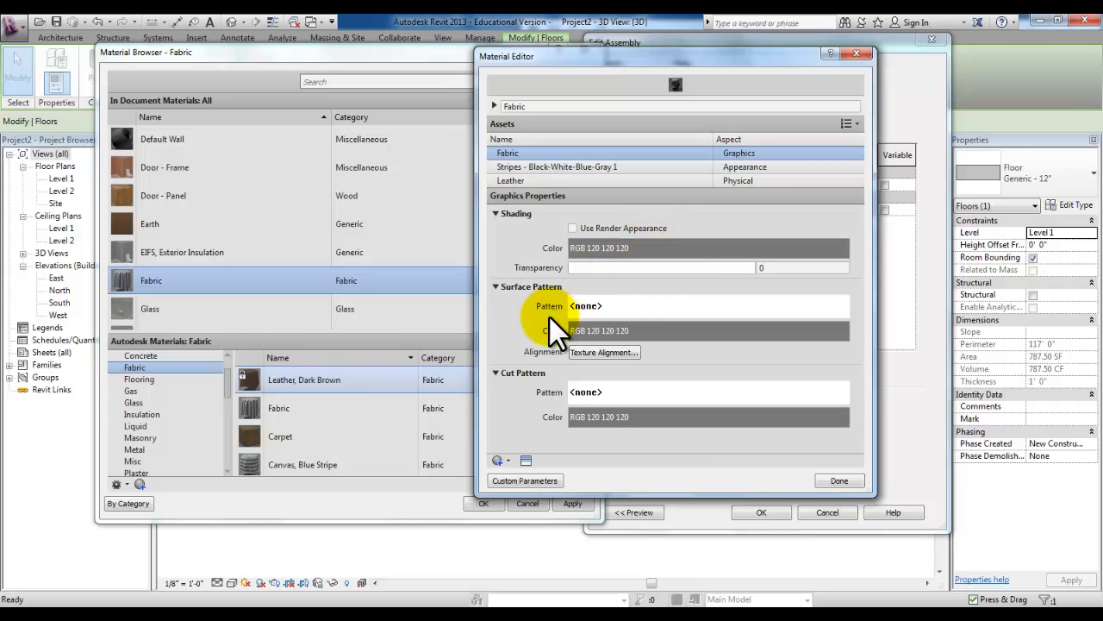
pyautogui.click(768, 169)
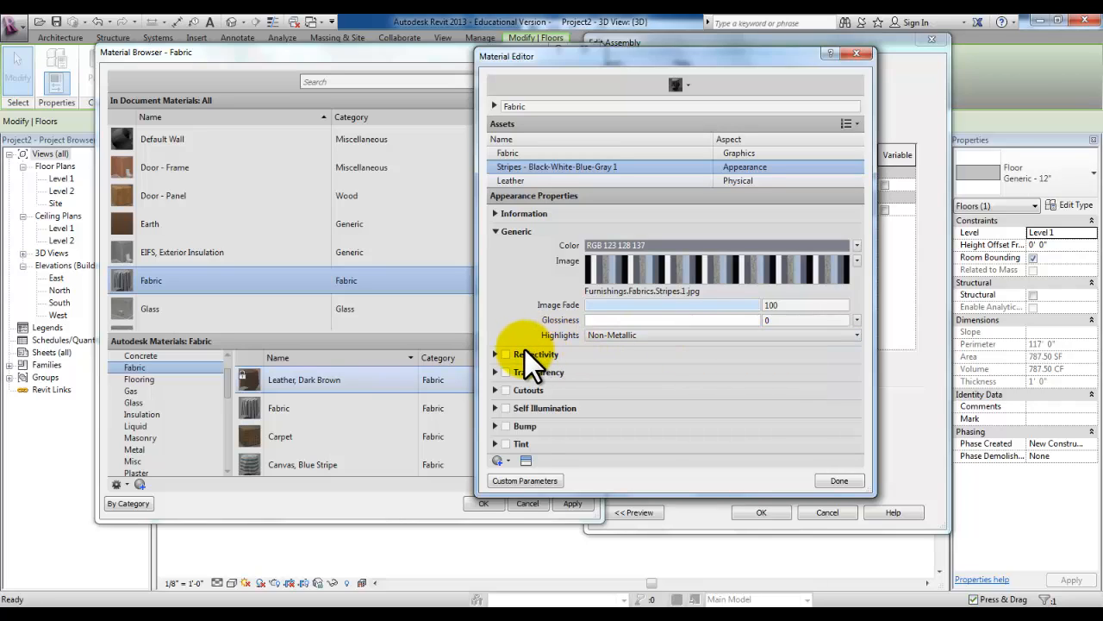
pyautogui.click(495, 373)
pyautogui.click(495, 373)
pyautogui.click(670, 334)
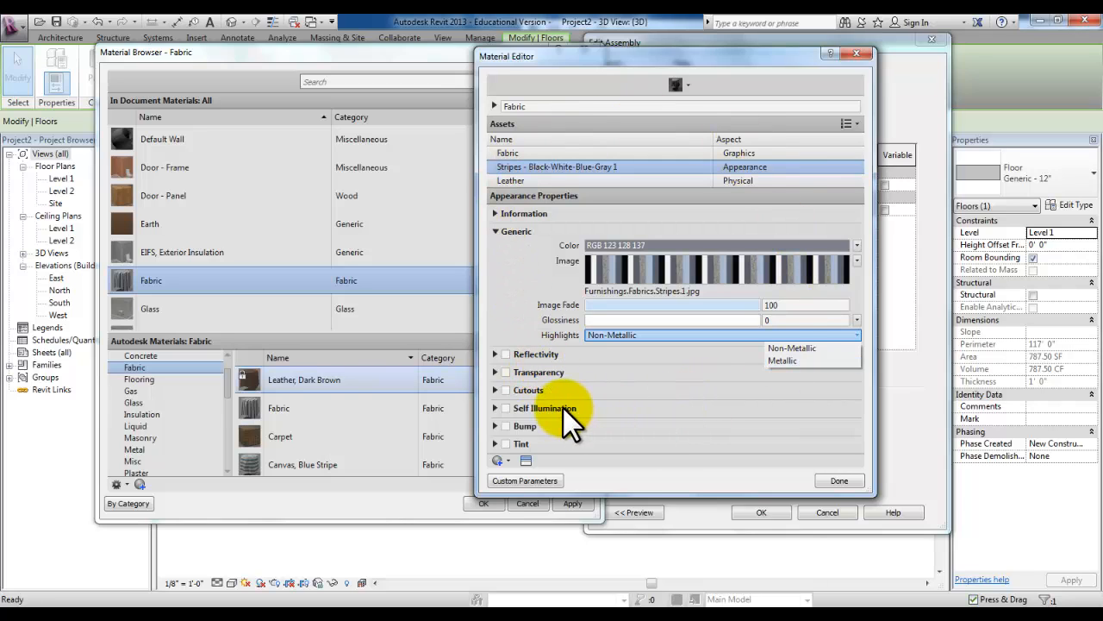
pyautogui.click(567, 55)
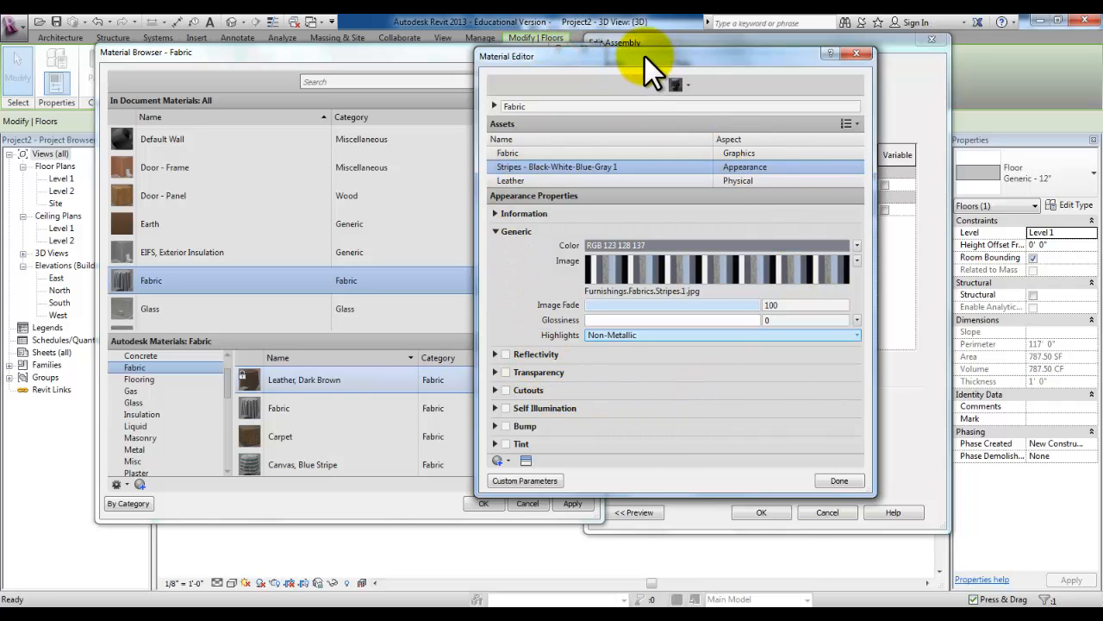
# Examine the physical and thermal properties of the document's Aluminum material
pyautogui.moveTo(645, 57); pyautogui.dragTo(796, 56)
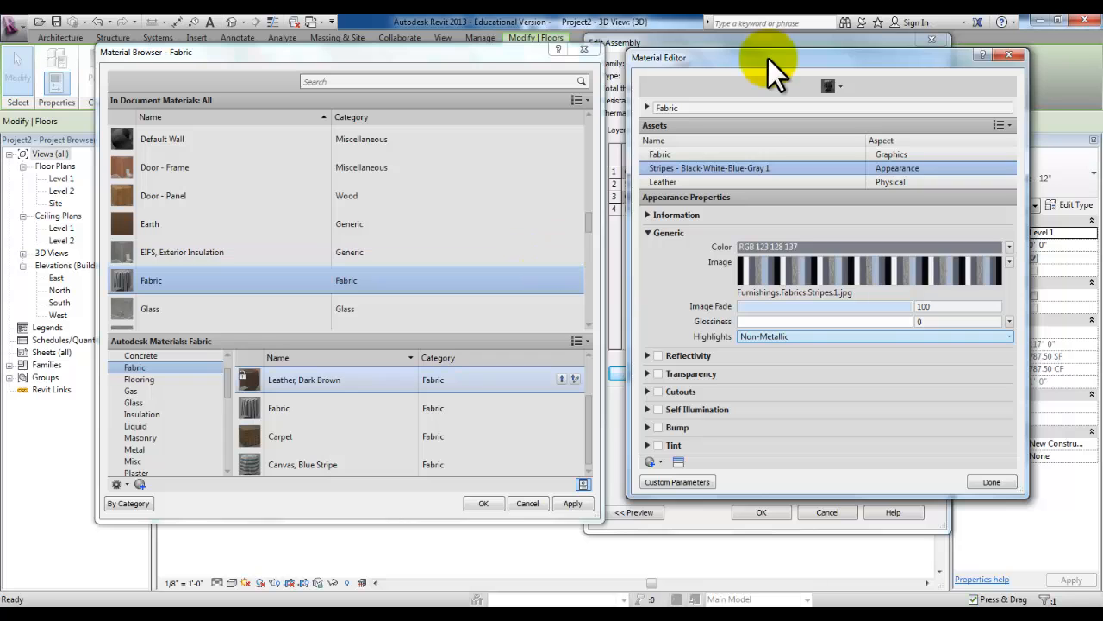
pyautogui.moveTo(767, 59)
pyautogui.mouseDown()
pyautogui.moveTo(740, 66)
pyautogui.moveTo(832, 64)
pyautogui.moveTo(513, 80)
pyautogui.moveTo(772, 71)
pyautogui.moveTo(761, 64)
pyautogui.mouseUp()
pyautogui.scroll(-1, 590, 224)
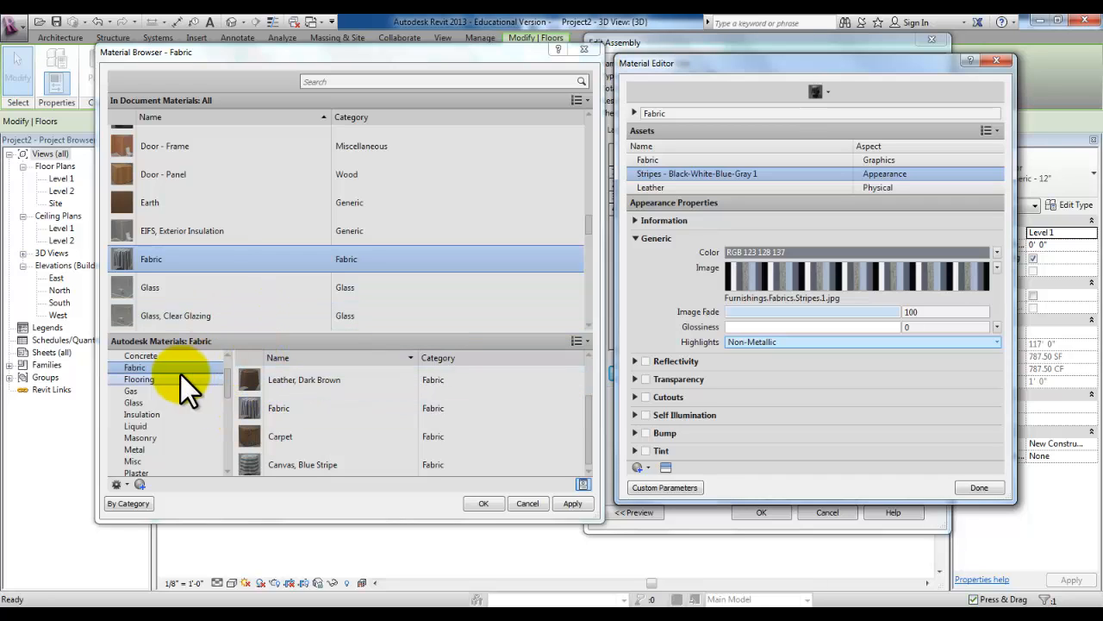
pyautogui.scroll(1, 223, 141)
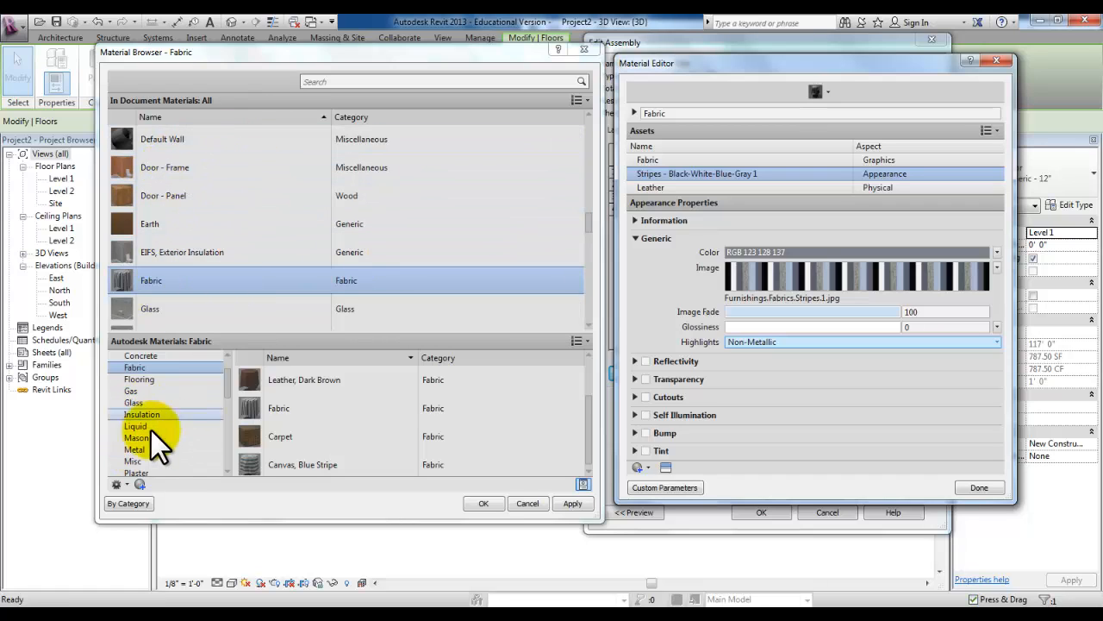
pyautogui.scroll(-1, 152, 258)
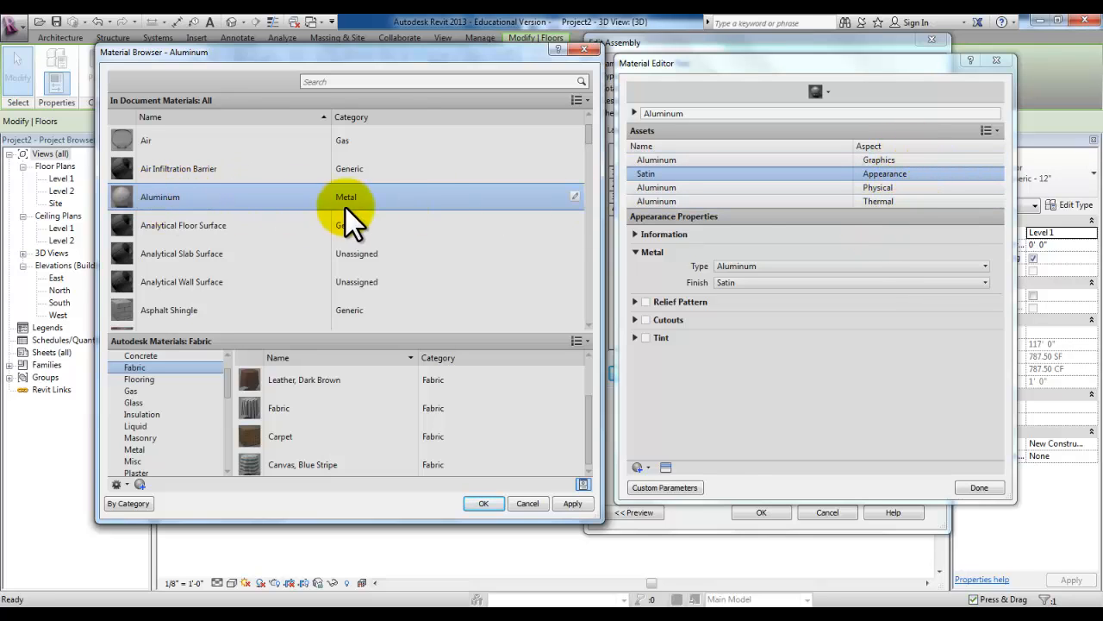
pyautogui.click(913, 188)
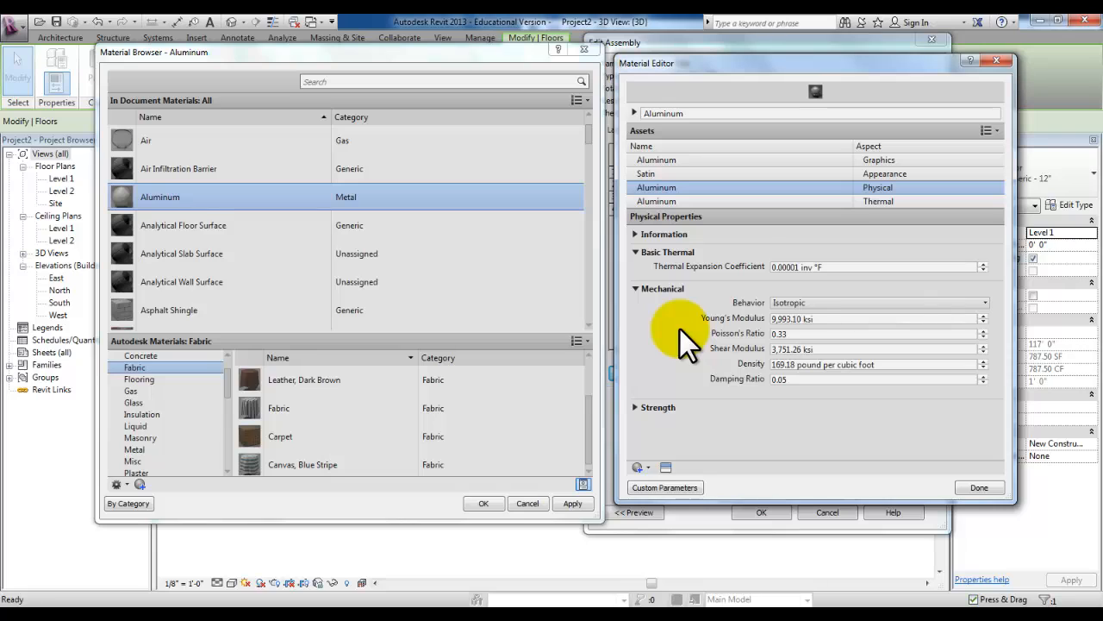
pyautogui.click(916, 201)
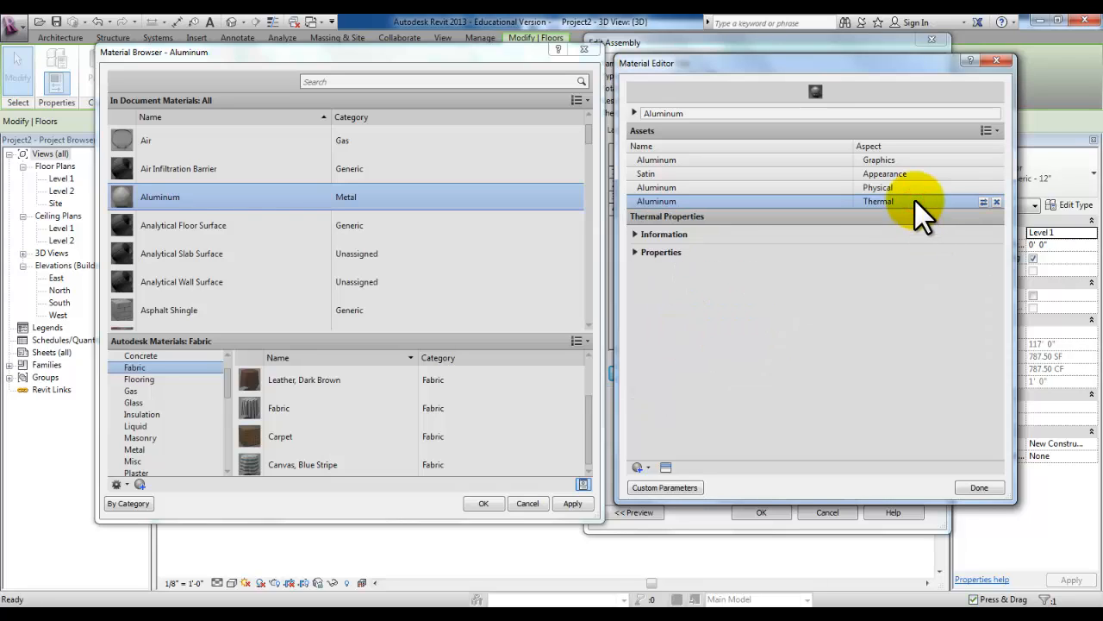
pyautogui.click(636, 252)
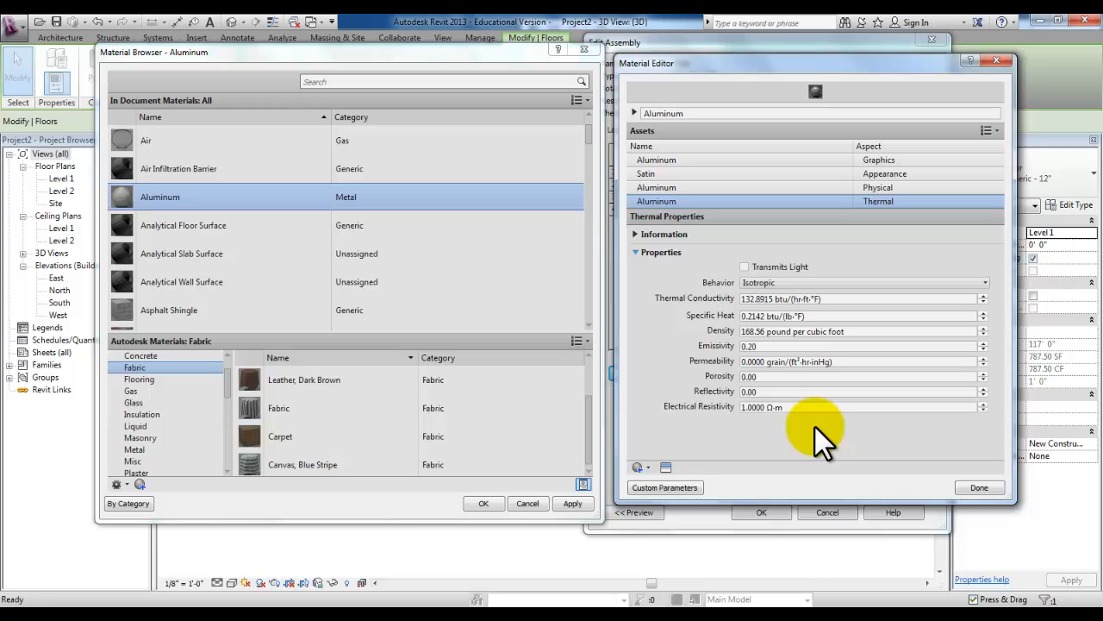
# Duplicate the document's Brick, Common material as Brick Exterior and add the copy to Favorites
pyautogui.scroll(-1, 172, 276)
pyautogui.click(151, 241)
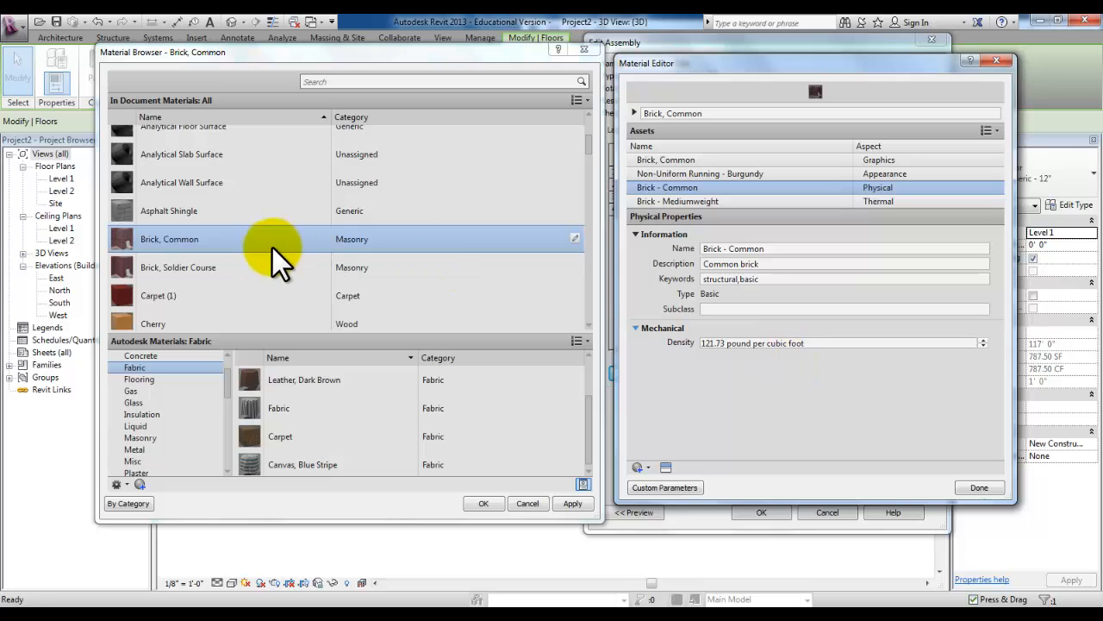
pyautogui.rightClick(192, 234)
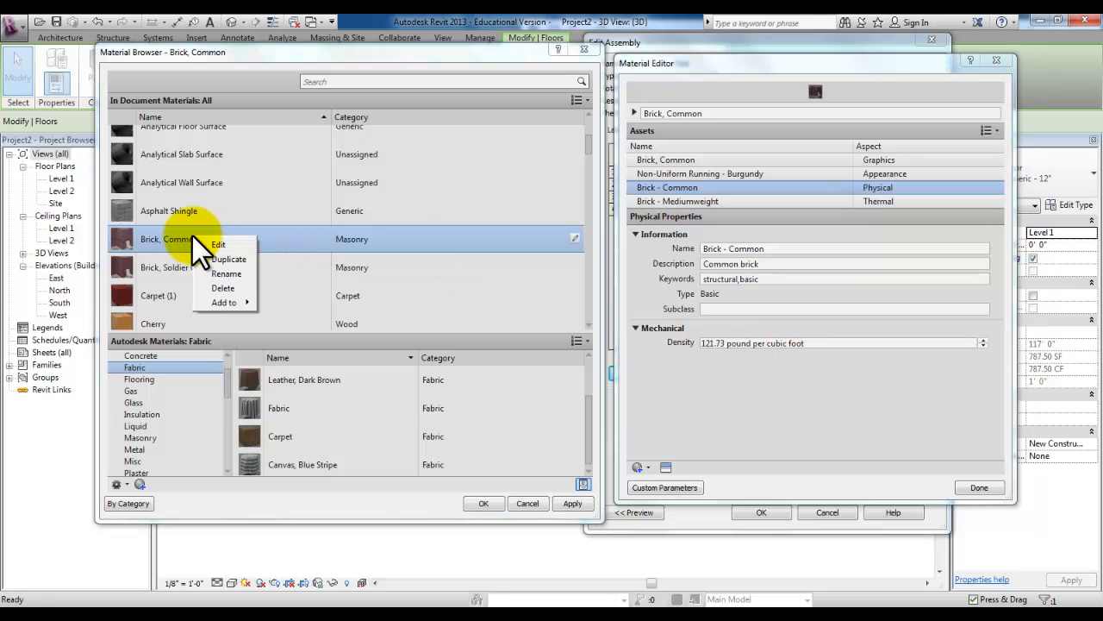
pyautogui.click(243, 259)
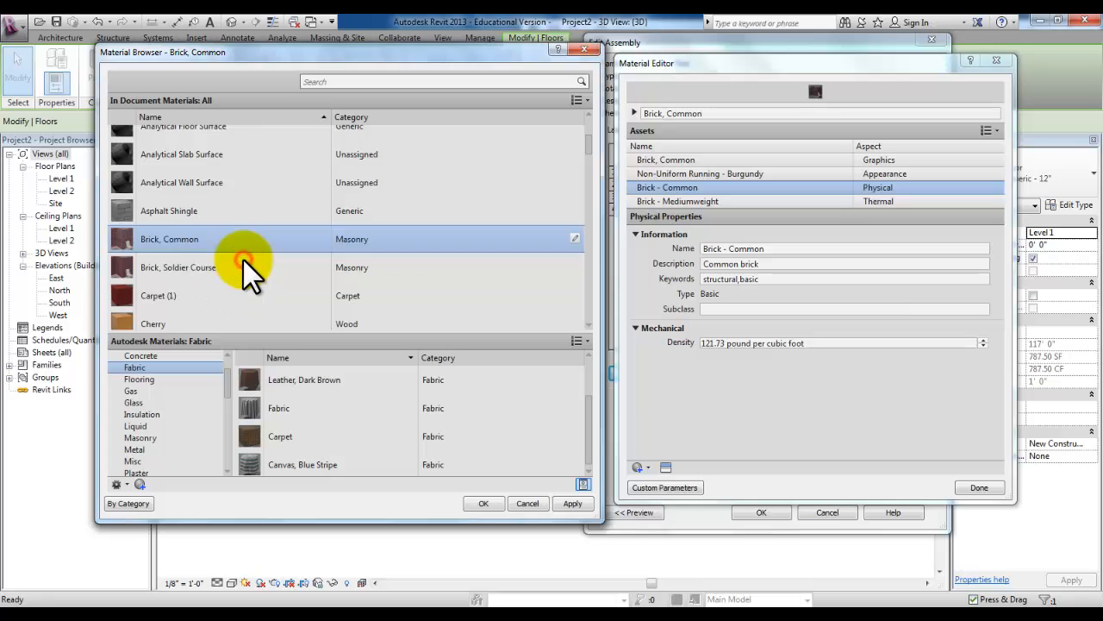
pyautogui.click(181, 222)
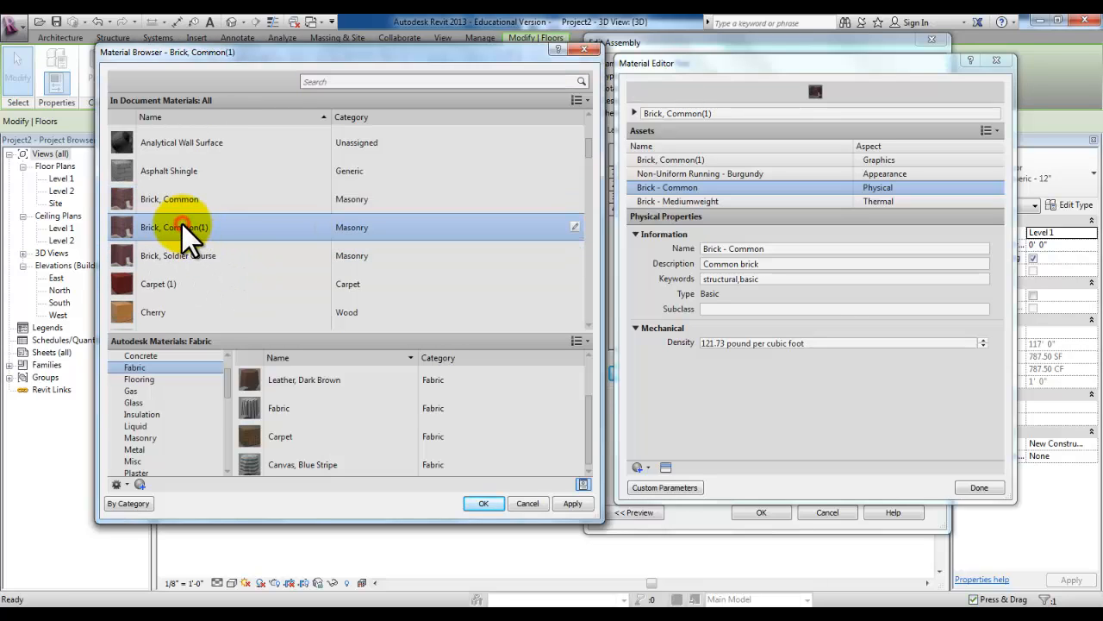
pyautogui.rightClick(181, 223)
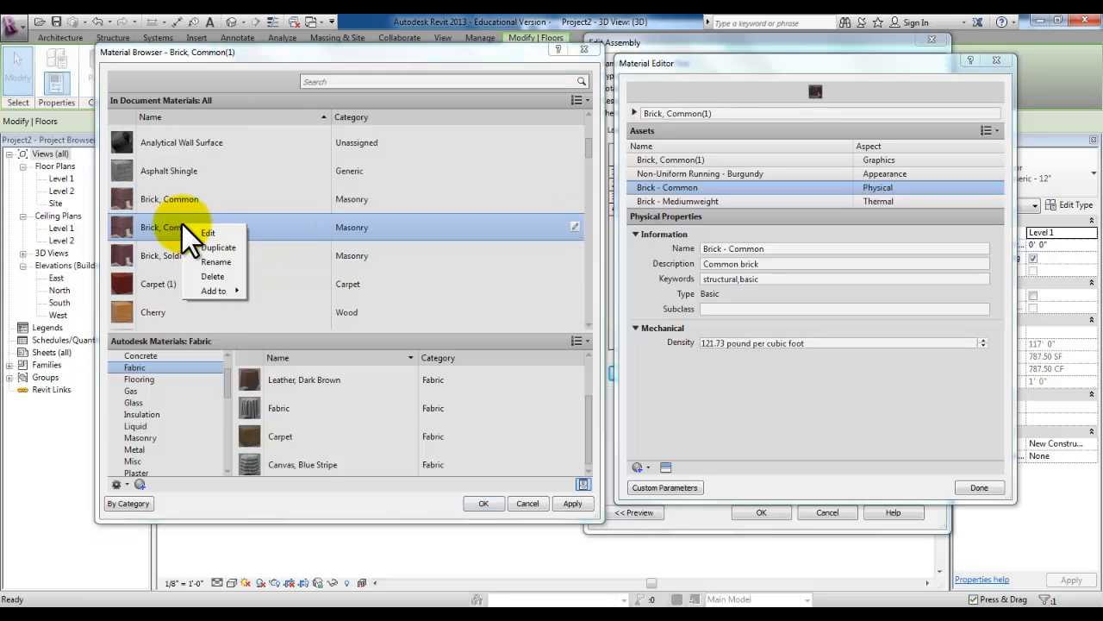
pyautogui.click(219, 261)
pyautogui.write('Brick Exterior')
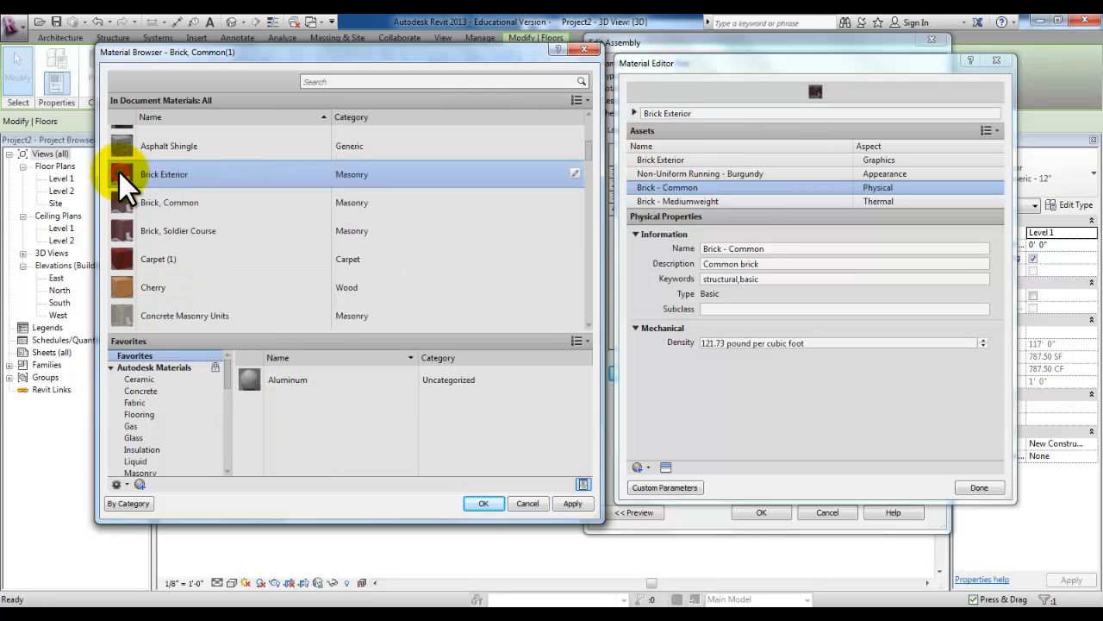
pyautogui.moveTo(120, 174); pyautogui.dragTo(269, 422)
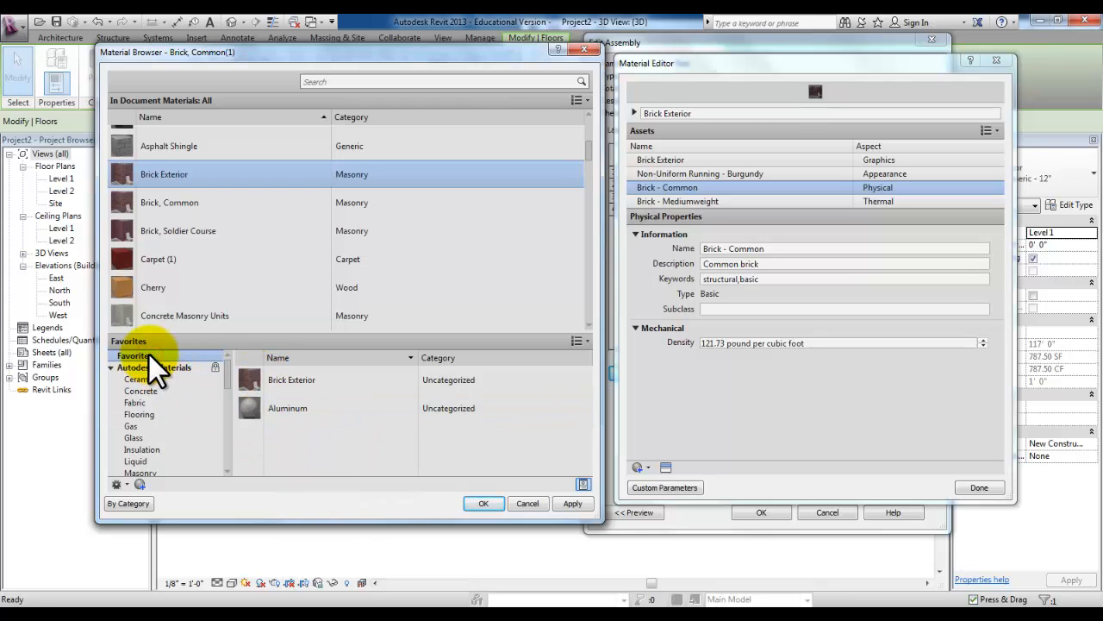
# Set the shading color in the graphics properties of the document's Carpet (1) material to yellow
pyautogui.click(125, 257)
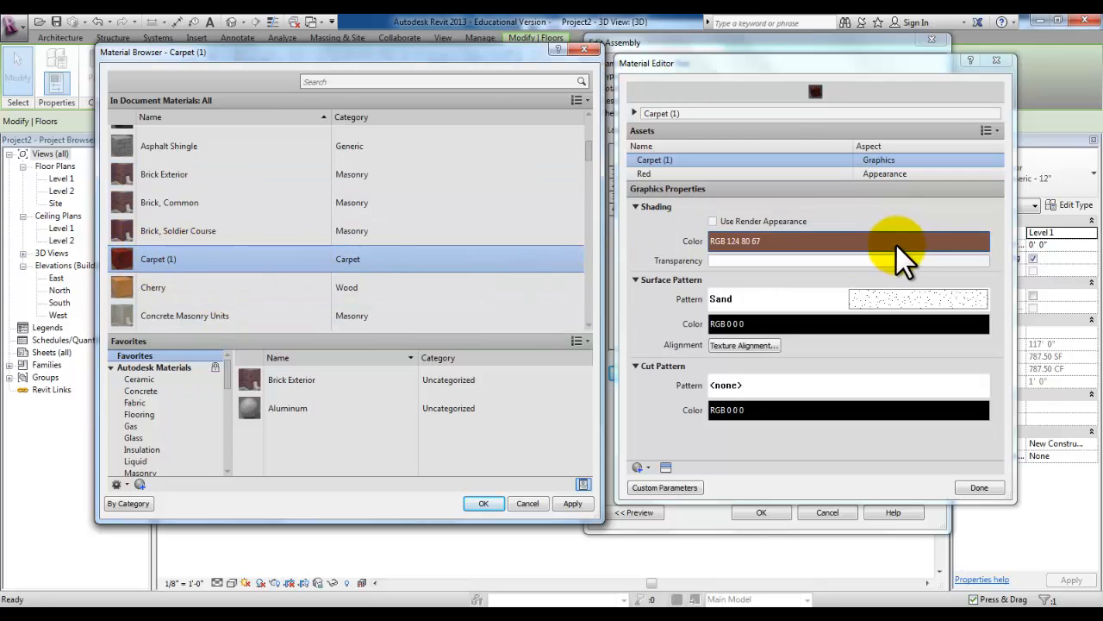
pyautogui.click(802, 243)
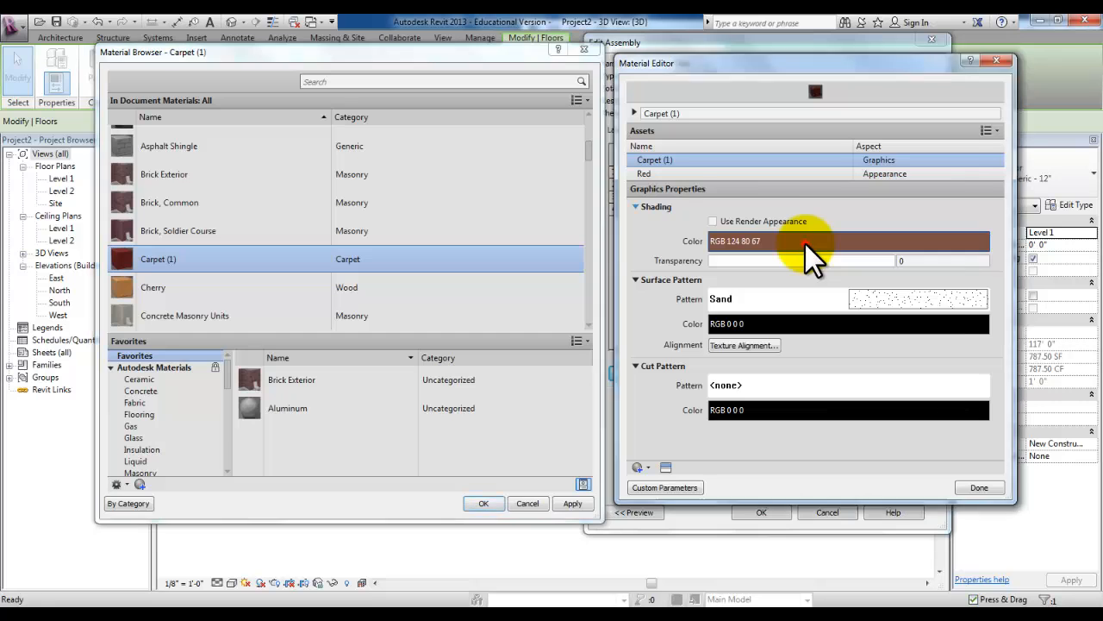
pyautogui.click(690, 258)
pyautogui.click(888, 398)
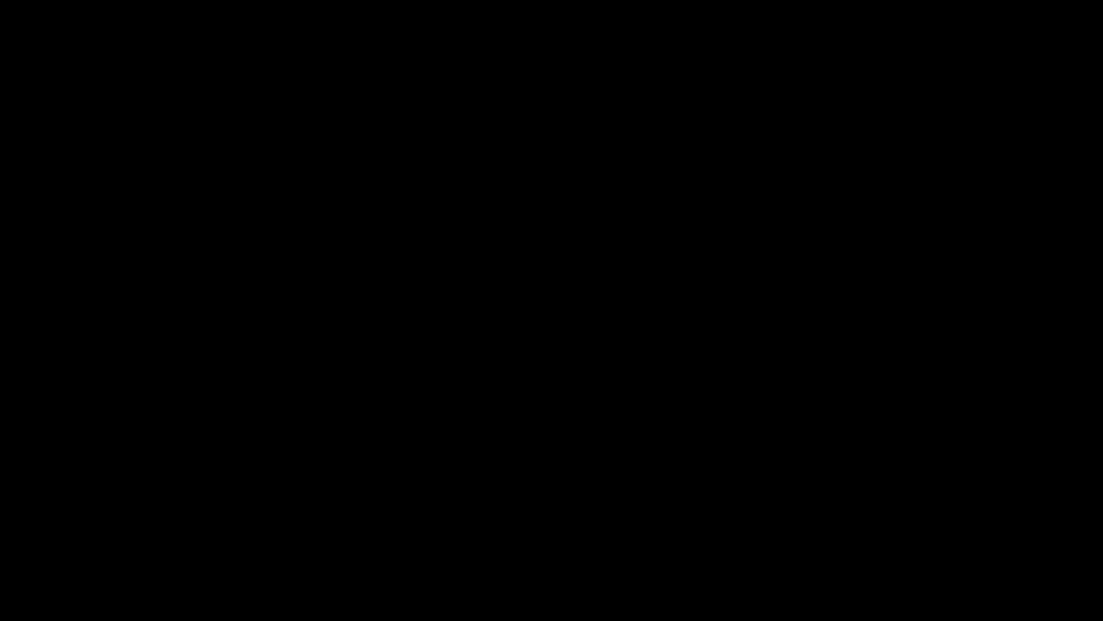
# Examine the appearance properties of Carpet (1), including the color, image texture and bump options, and close the Material Editor
pyautogui.click(738, 174)
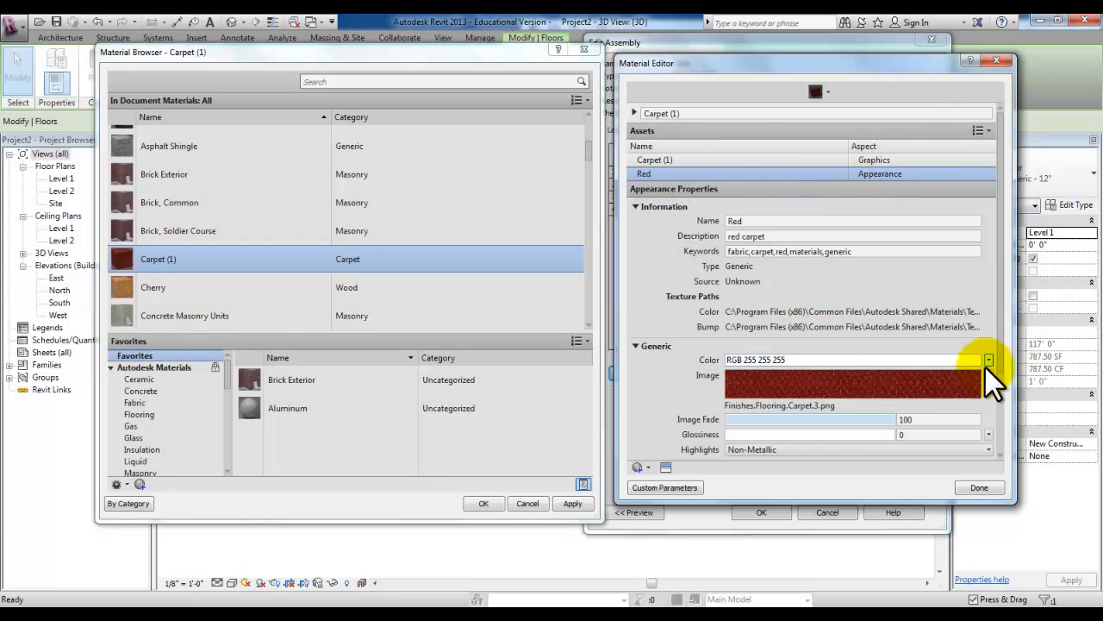
pyautogui.scroll(-2, 1000, 349)
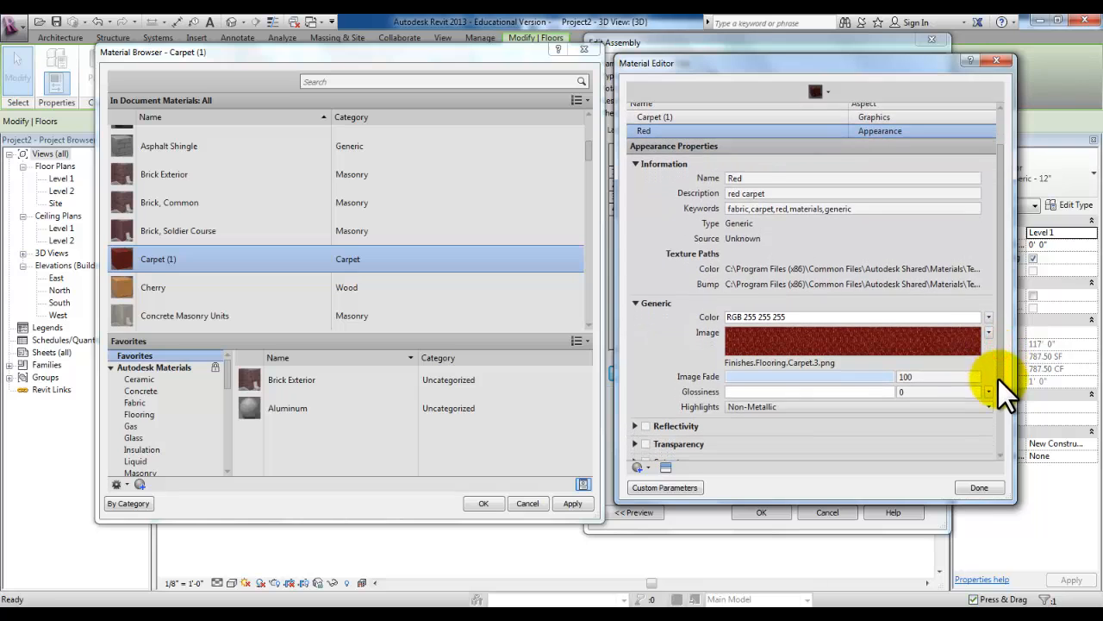
pyautogui.click(989, 333)
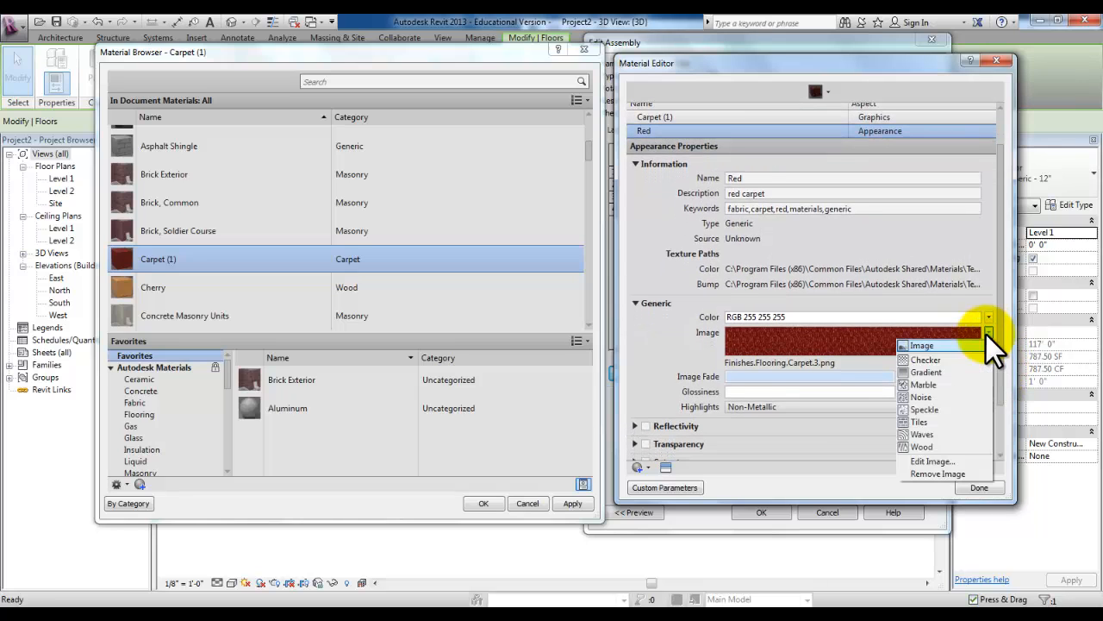
pyautogui.click(829, 316)
pyautogui.click(936, 397)
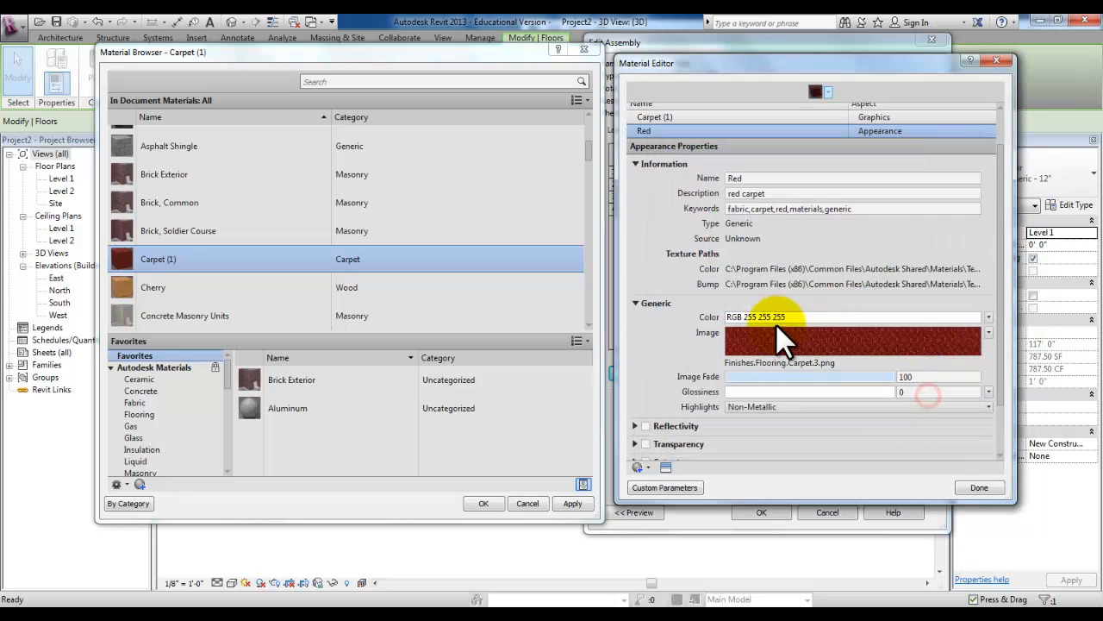
pyautogui.click(989, 316)
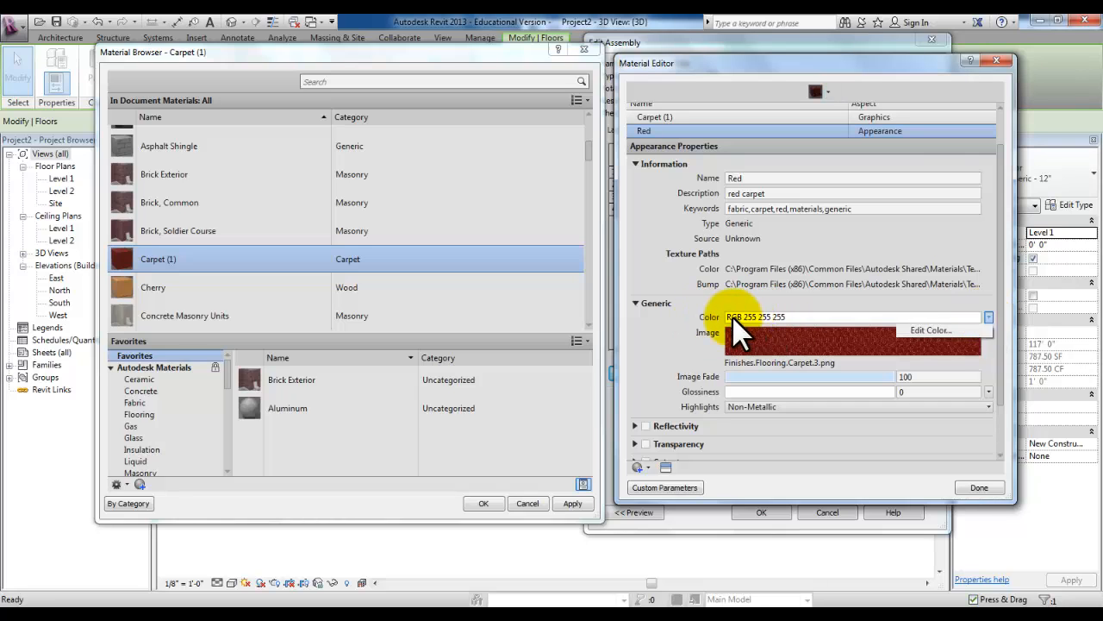
pyautogui.scroll(-3, 655, 431)
pyautogui.click(634, 438)
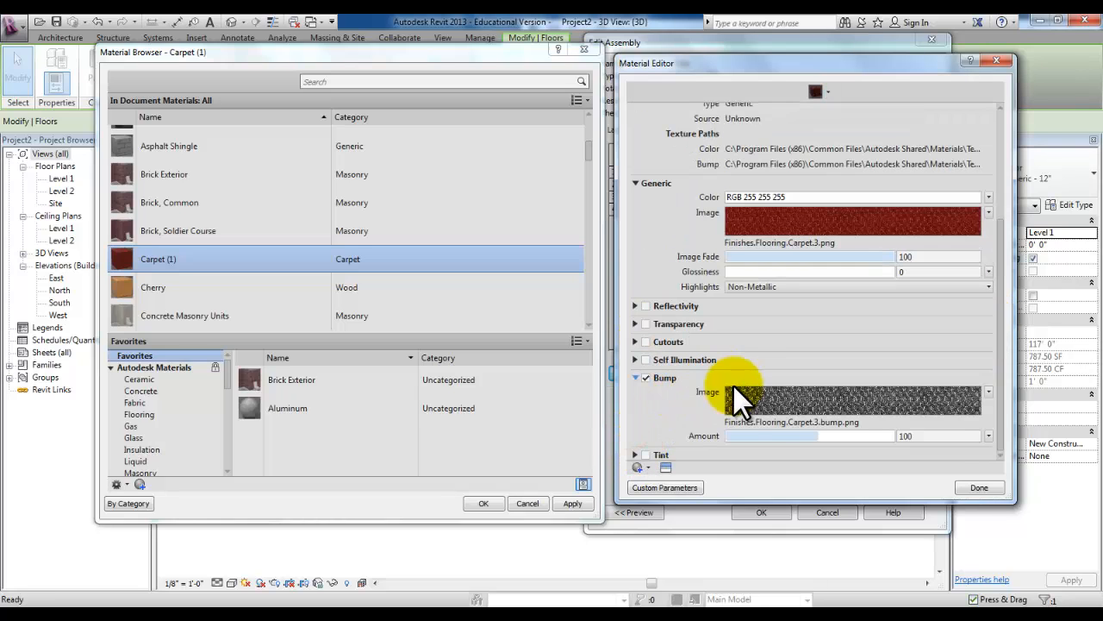
pyautogui.click(989, 392)
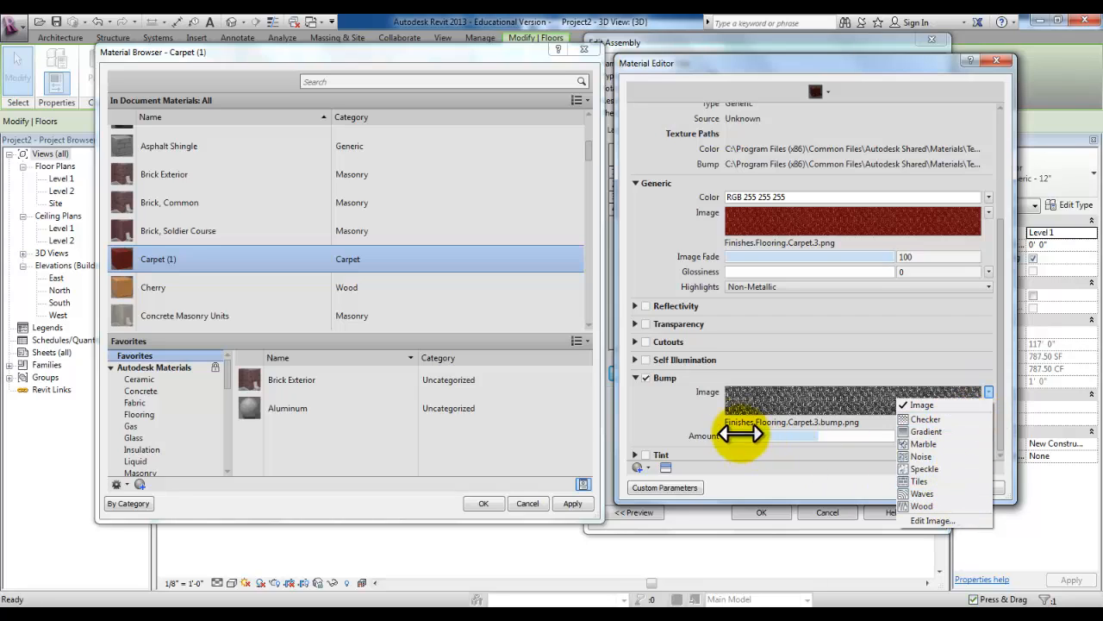
pyautogui.click(708, 413)
pyautogui.click(992, 487)
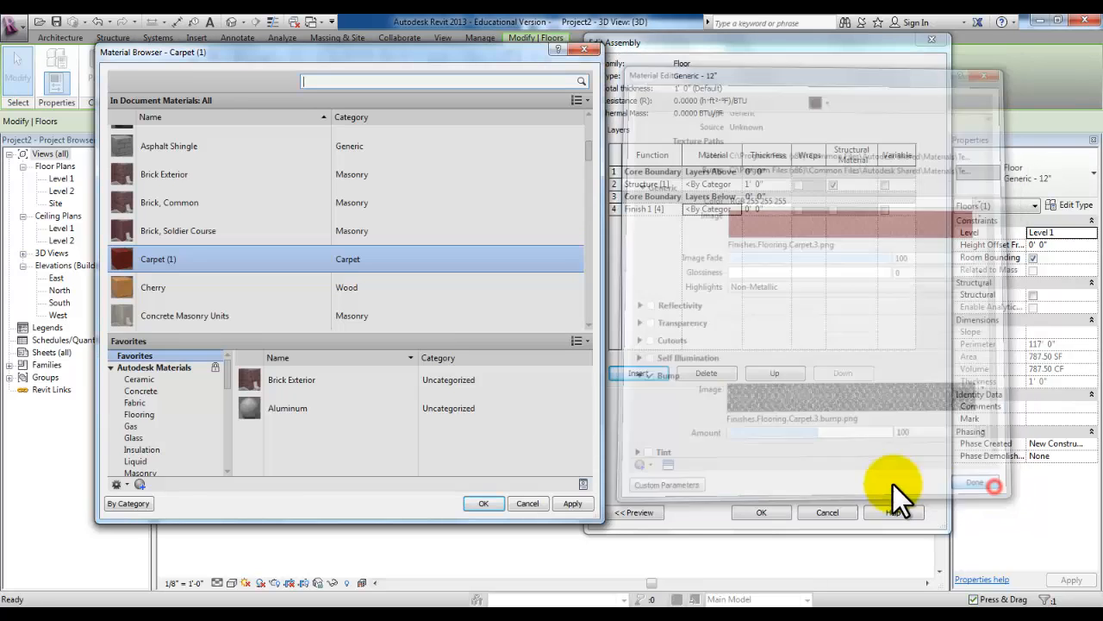
# Assign Carpet (1) to the Finish 1 layer and move that layer above the upper core boundary
pyautogui.click(574, 503)
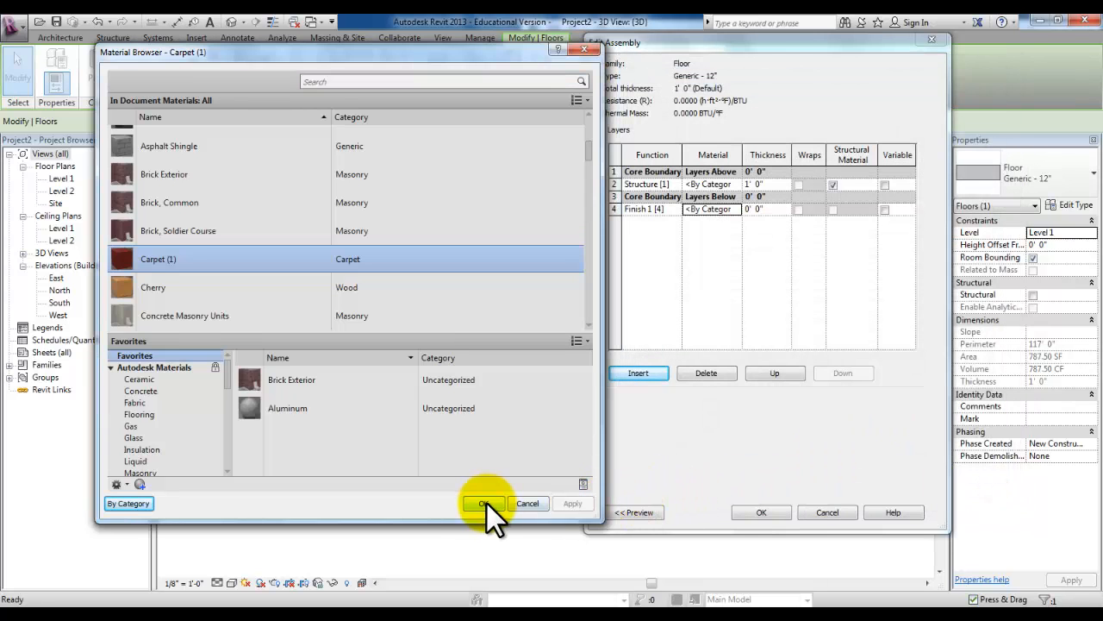
pyautogui.click(484, 503)
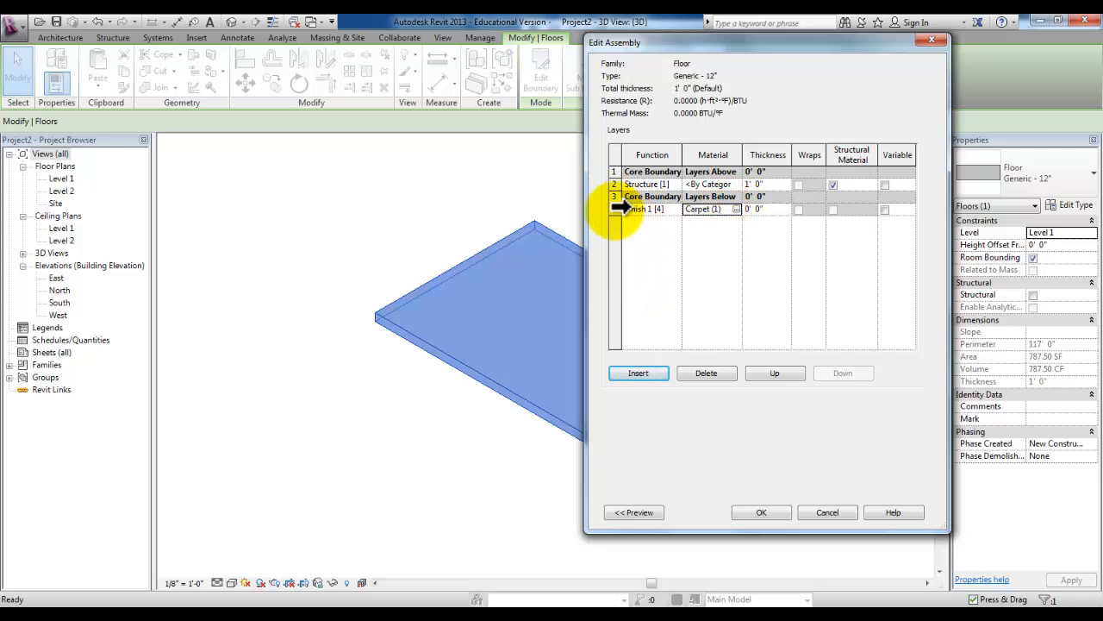
pyautogui.click(625, 208)
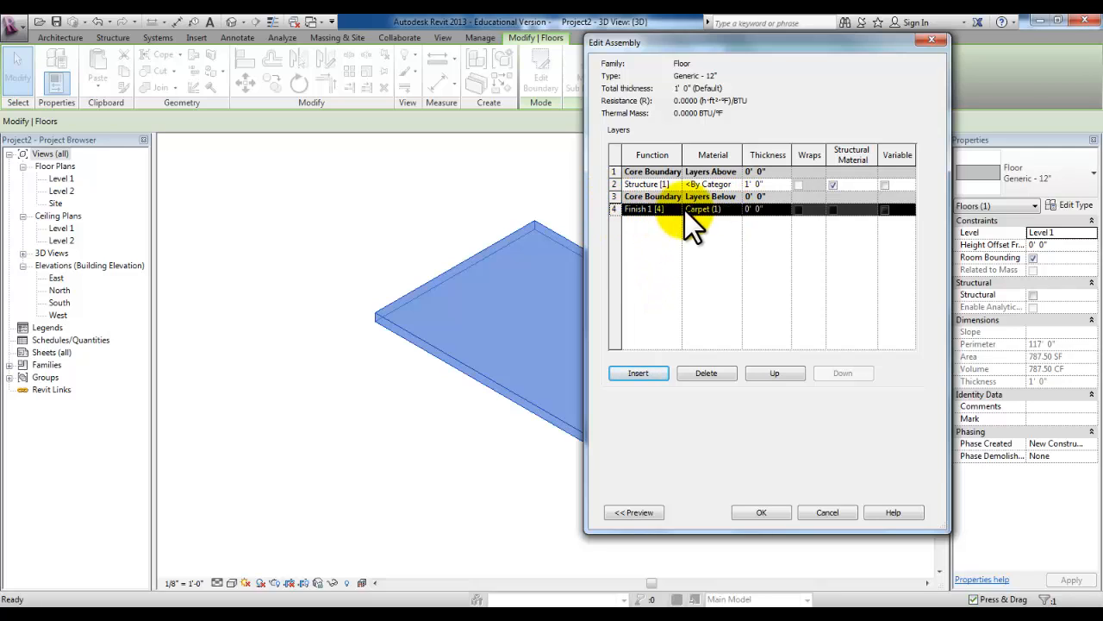
pyautogui.click(777, 373)
pyautogui.click(777, 372)
pyautogui.click(777, 372)
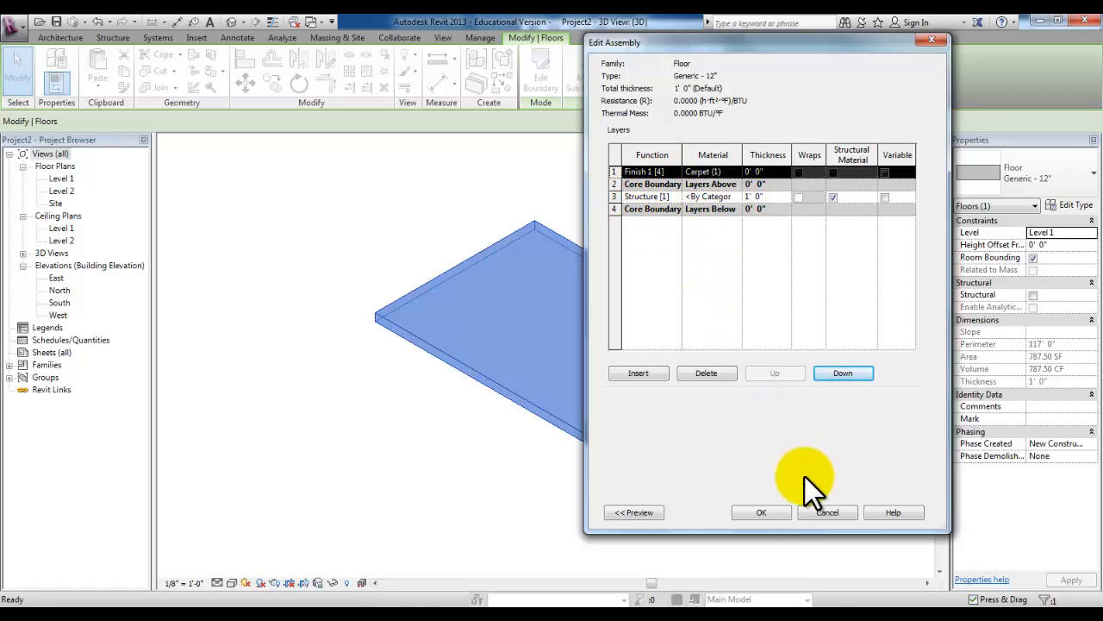
# Show the assembly preview, set the carpet finish layer's thickness to 0.25", and accept the floor type changes
pyautogui.click(639, 512)
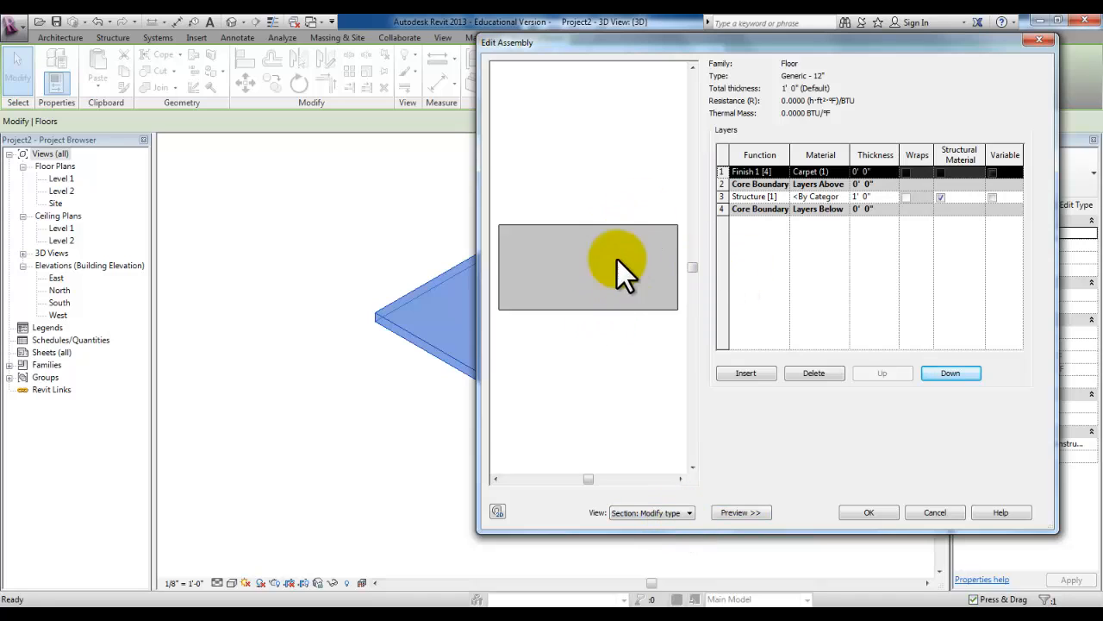
pyautogui.click(872, 171)
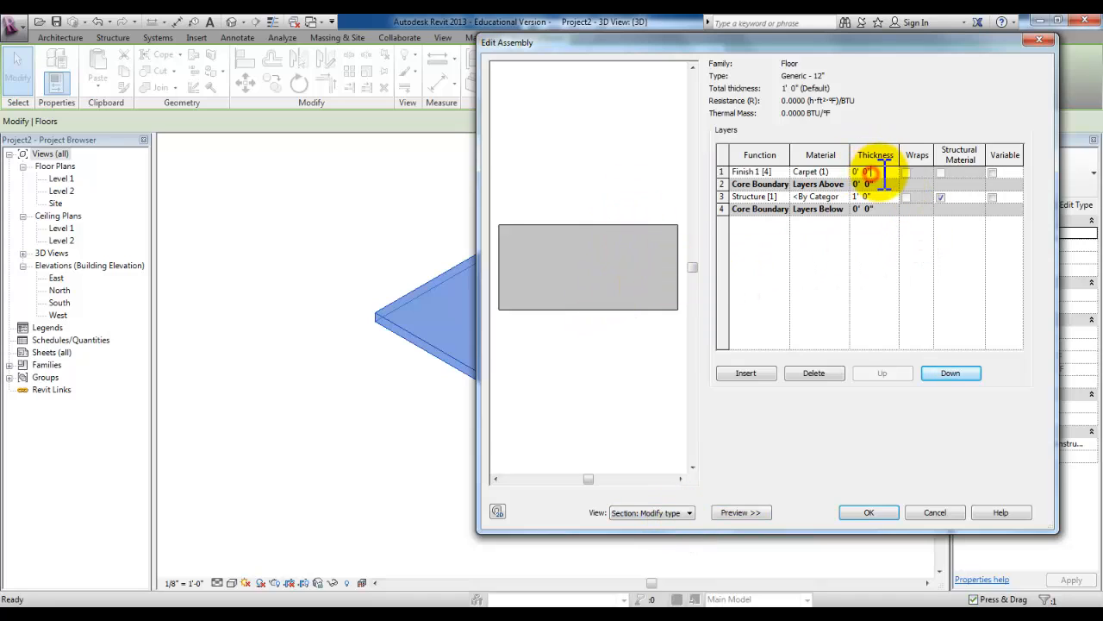
pyautogui.moveTo(892, 173); pyautogui.dragTo(851, 182)
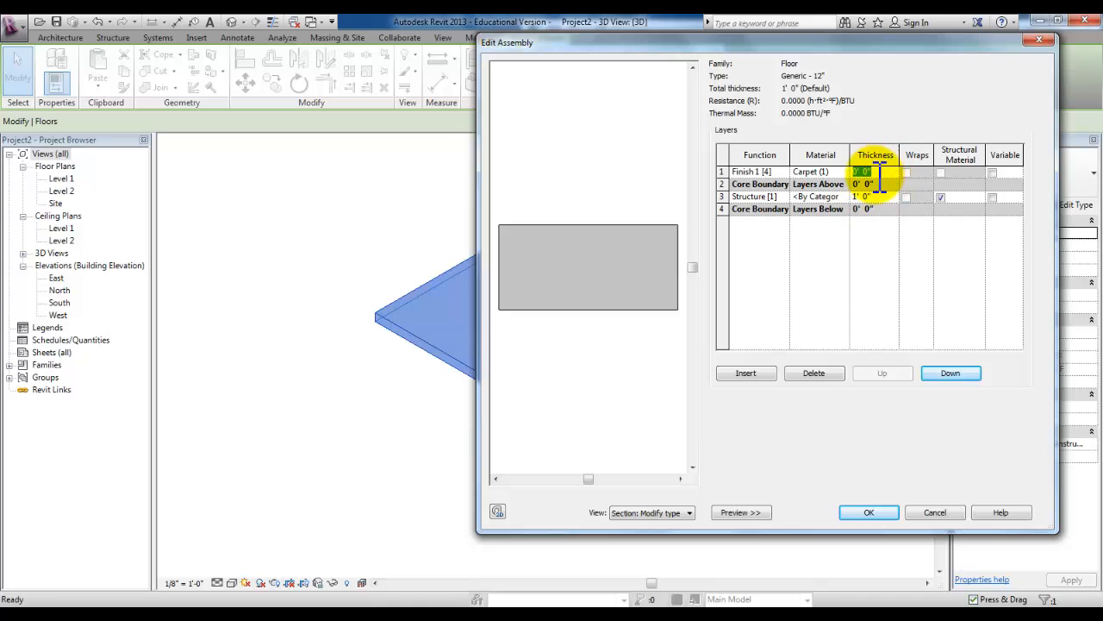
pyautogui.write('.25"')
pyautogui.click(881, 223)
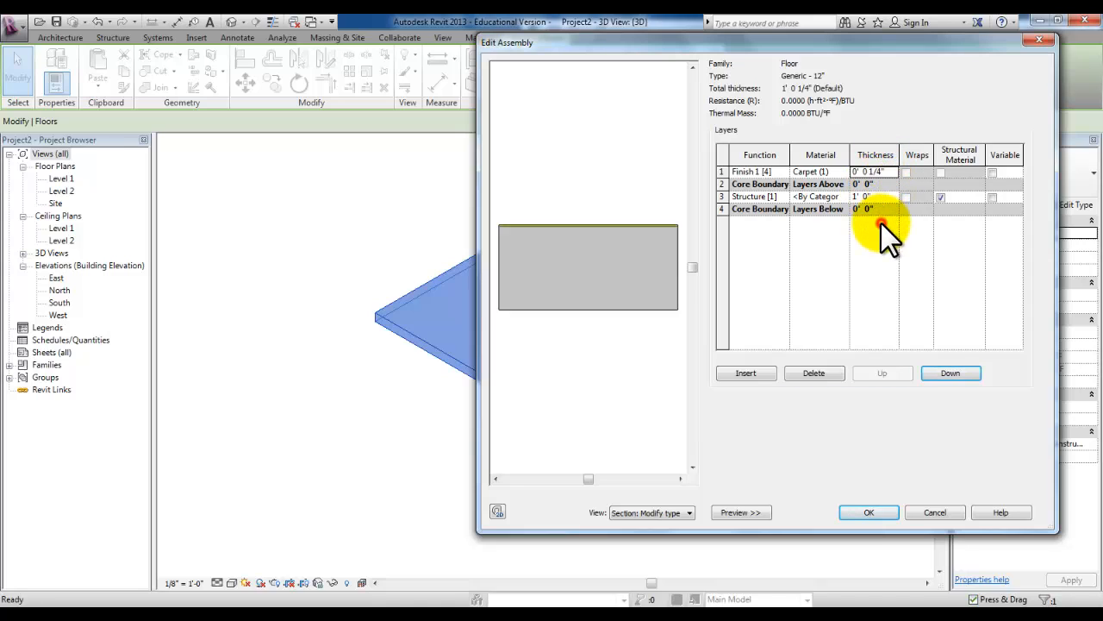
pyautogui.click(881, 512)
pyautogui.click(882, 511)
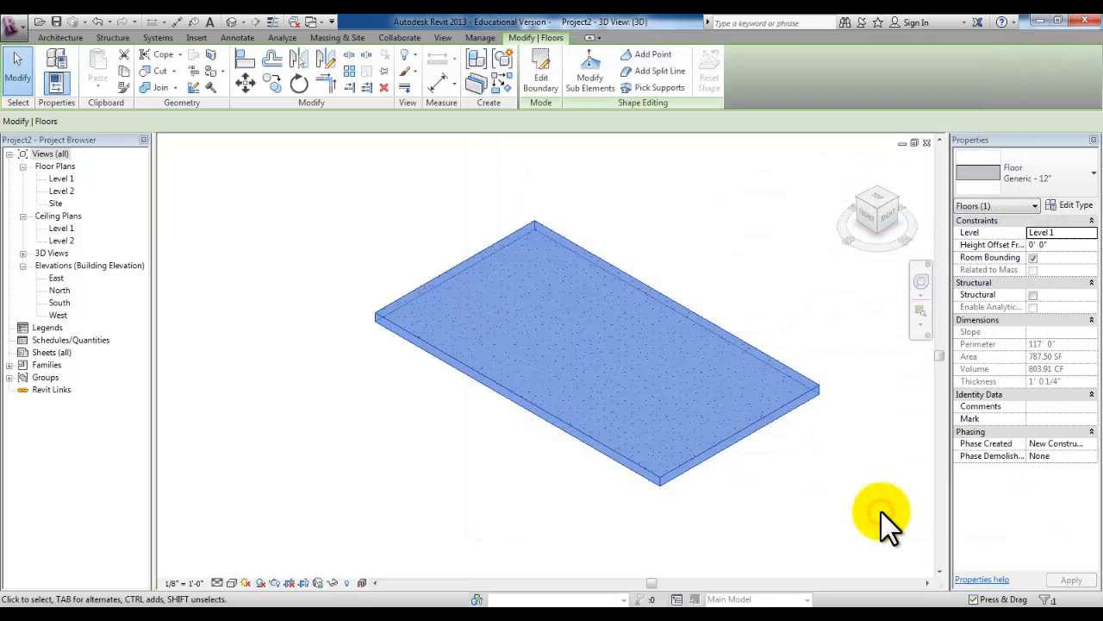
# Deselect the floor and display the 3D view in the Shaded and then the Realistic visual style
pyautogui.click(510, 493)
pyautogui.scroll(1, 560, 482)
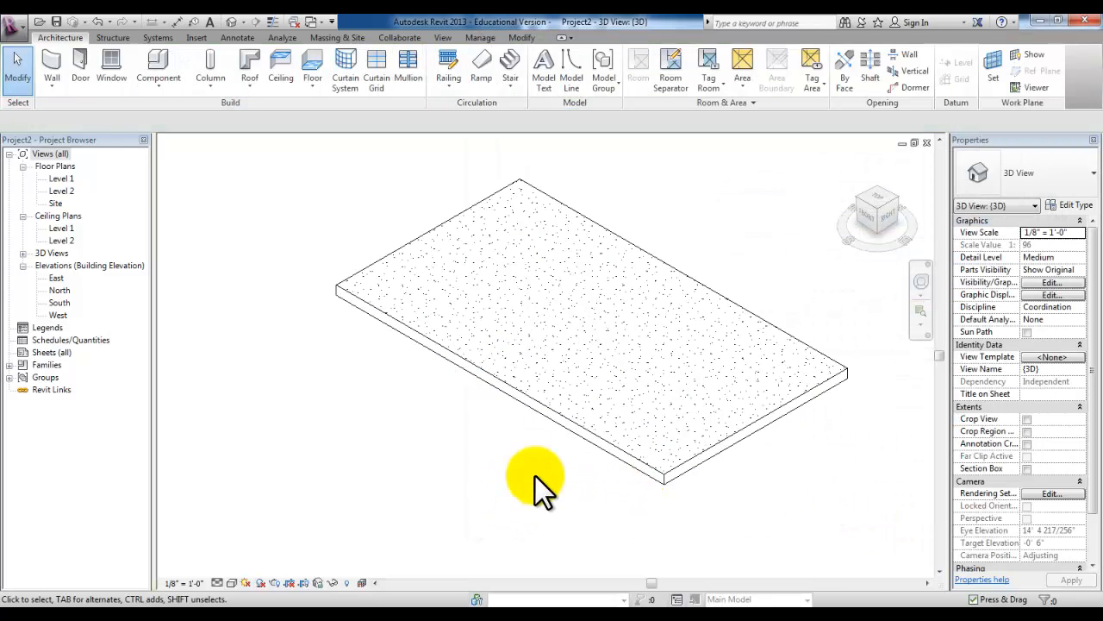
pyautogui.scroll(1, 521, 470)
pyautogui.click(231, 583)
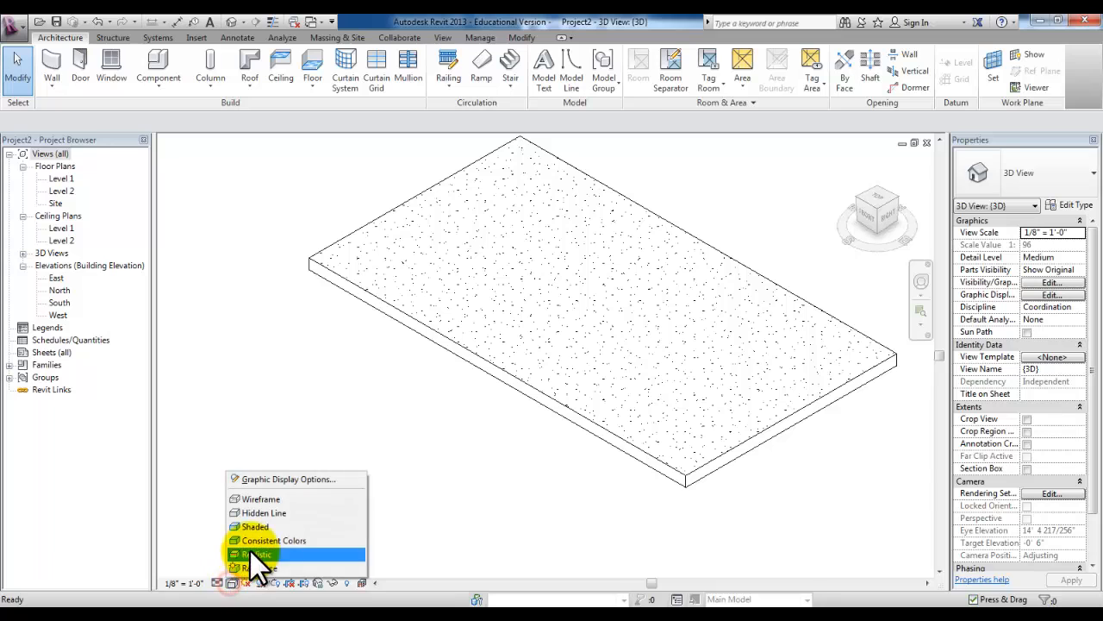
pyautogui.click(266, 525)
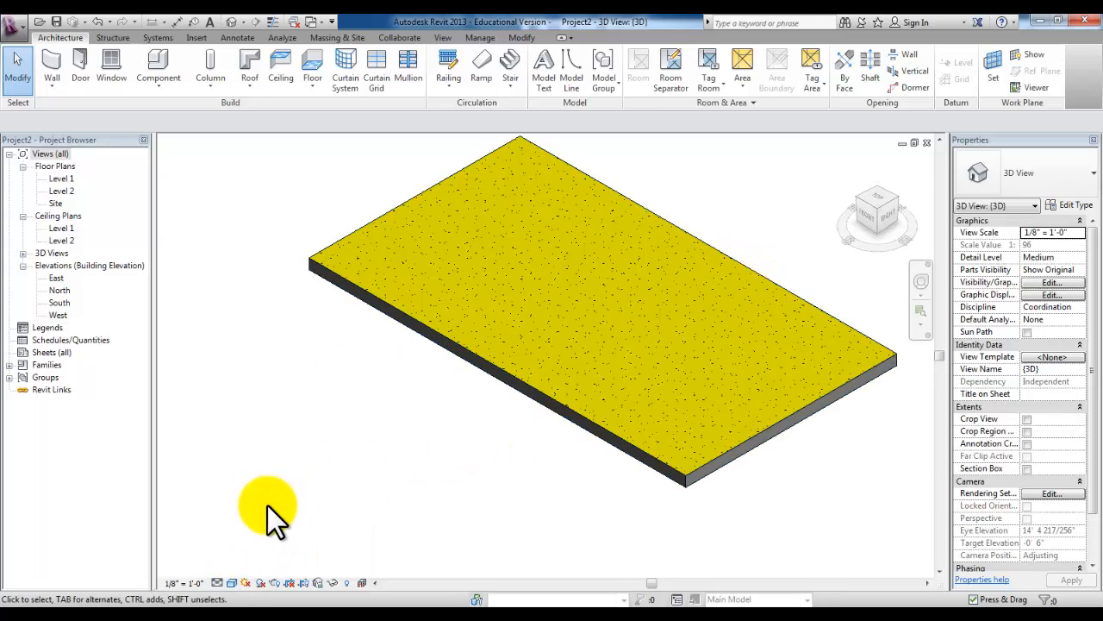
pyautogui.click(231, 582)
pyautogui.click(265, 554)
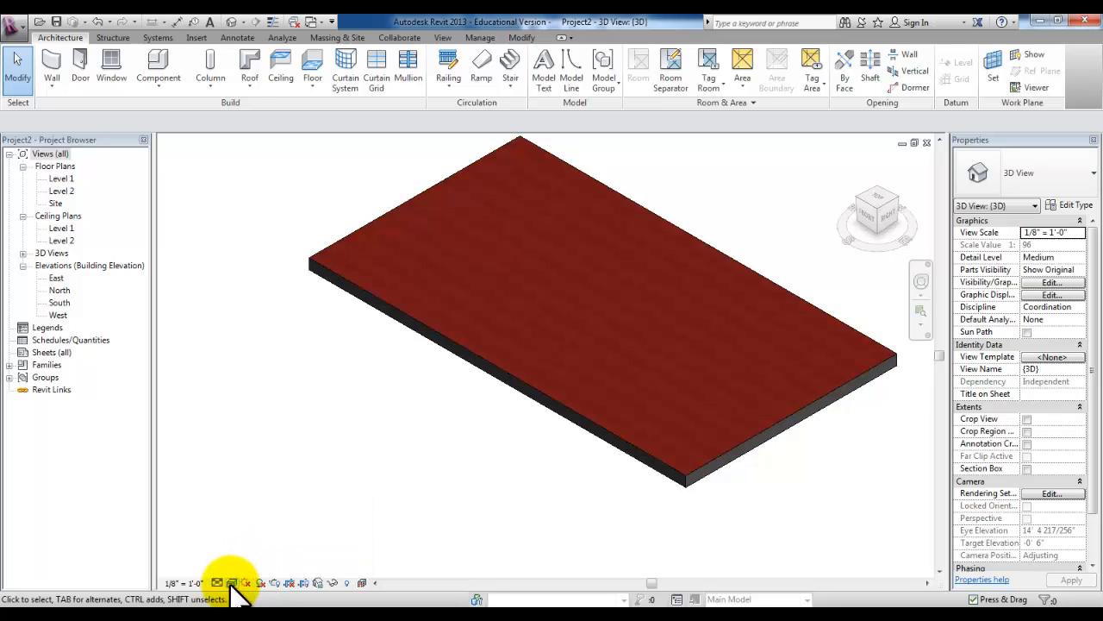
pyautogui.click(231, 584)
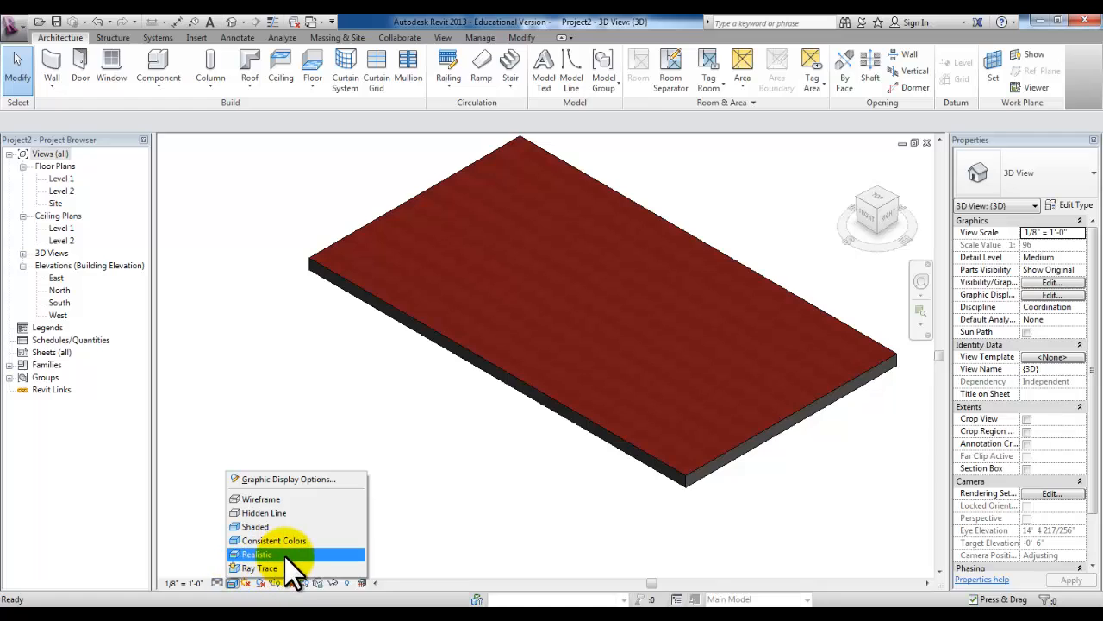